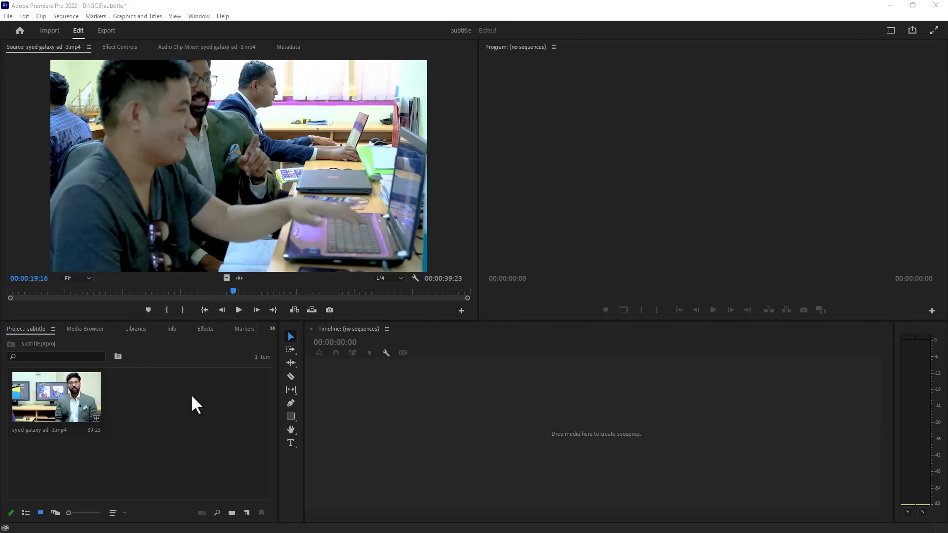
- Create a new sequence named Sequence 01 from the ARRI 1080p 30 preset, checking its 1920 by 1080 frame settings
left_click(9, 17)
mouse_move(32, 30)
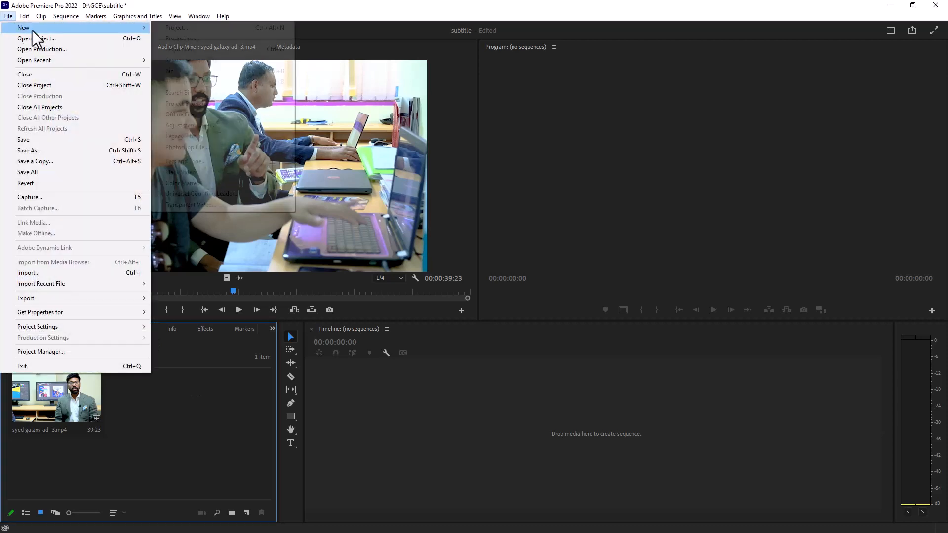
left_click(235, 48)
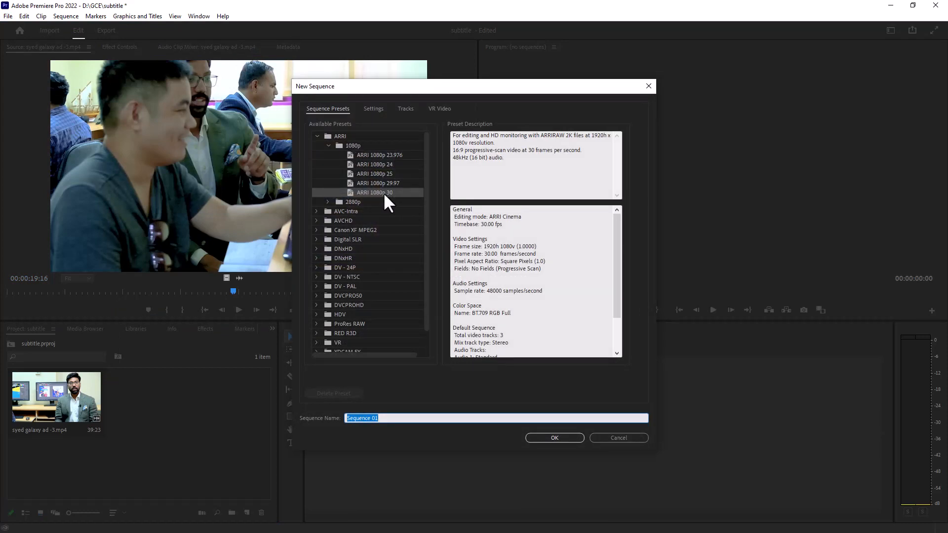
left_click(377, 109)
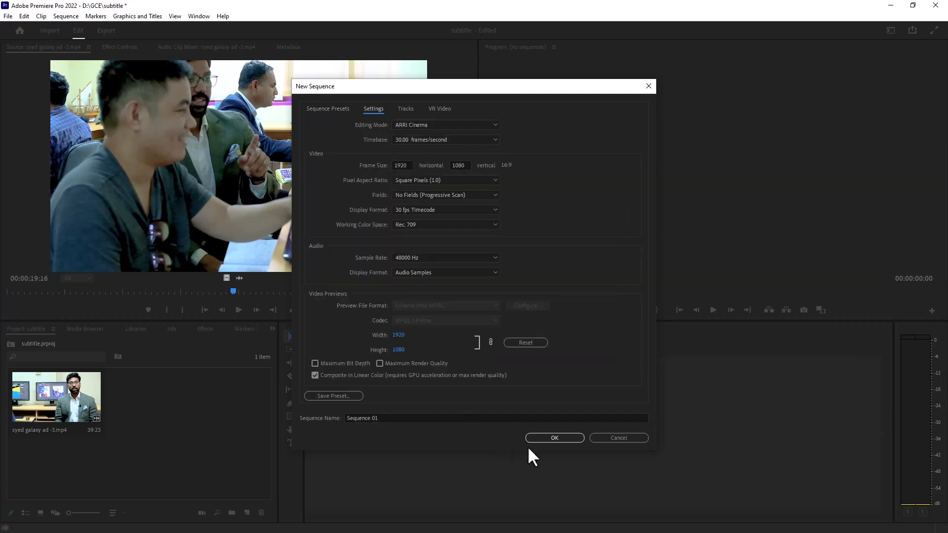
left_click(547, 439)
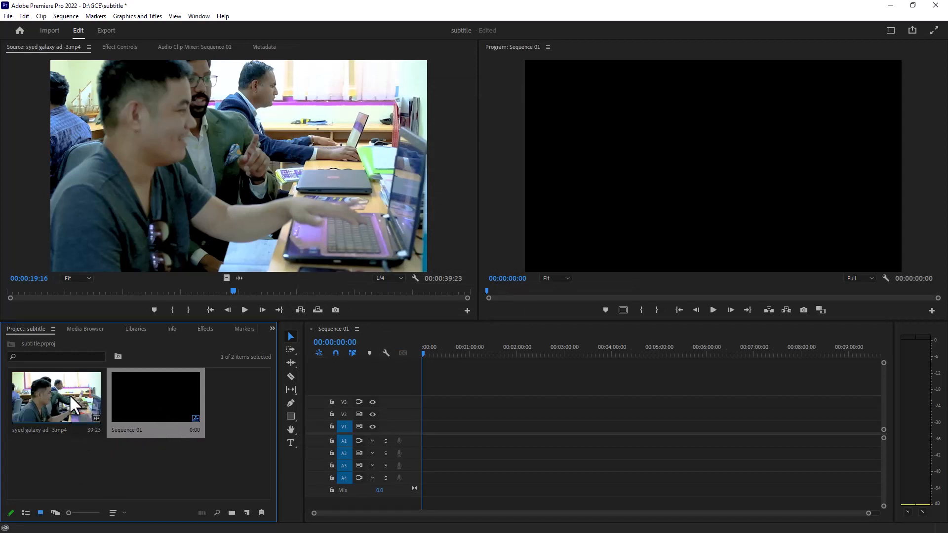
- Place the project's video clip at the start of track V1 and play a short portion to hear its original audio
left_click_drag(45, 393, 424, 426)
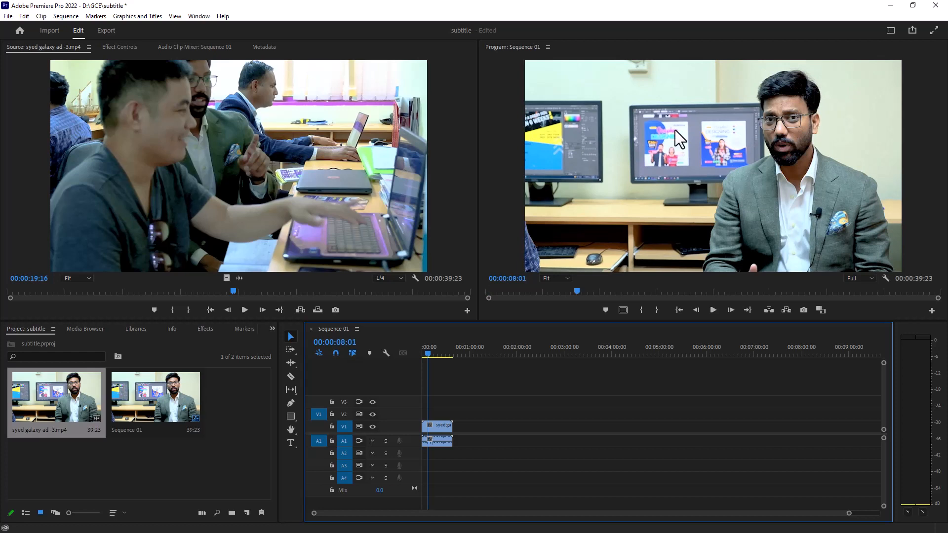
left_click(711, 309)
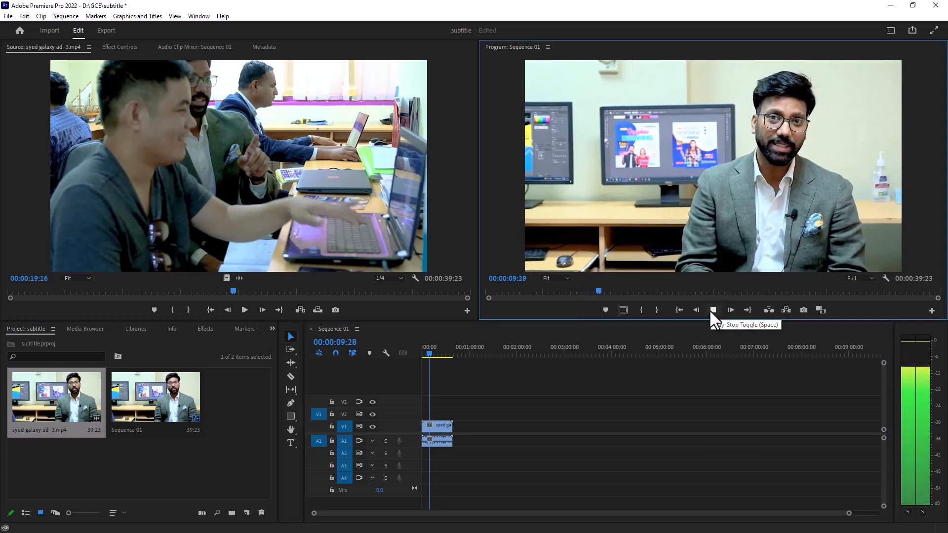
left_click(712, 309)
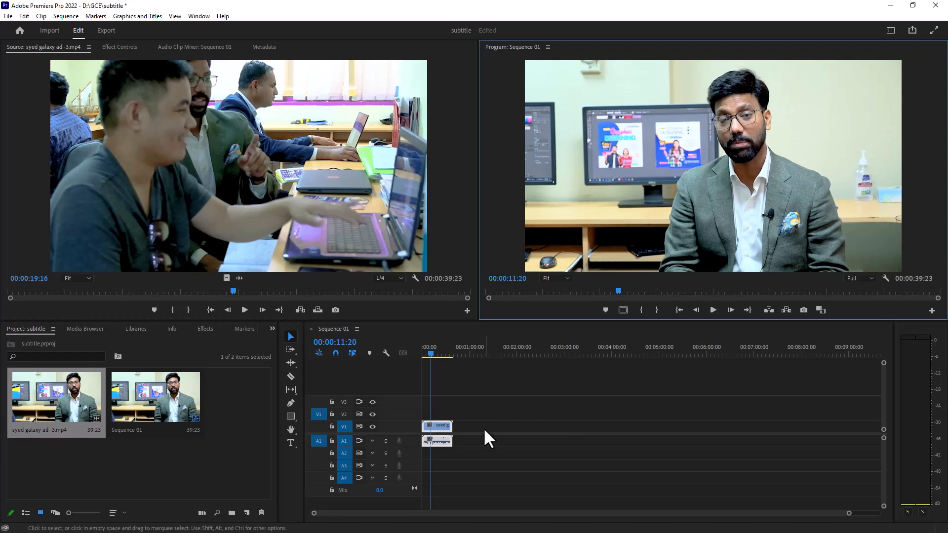
- Find the DeNoise audio effect and apply it to the clip's audio on track A1
left_click(272, 330)
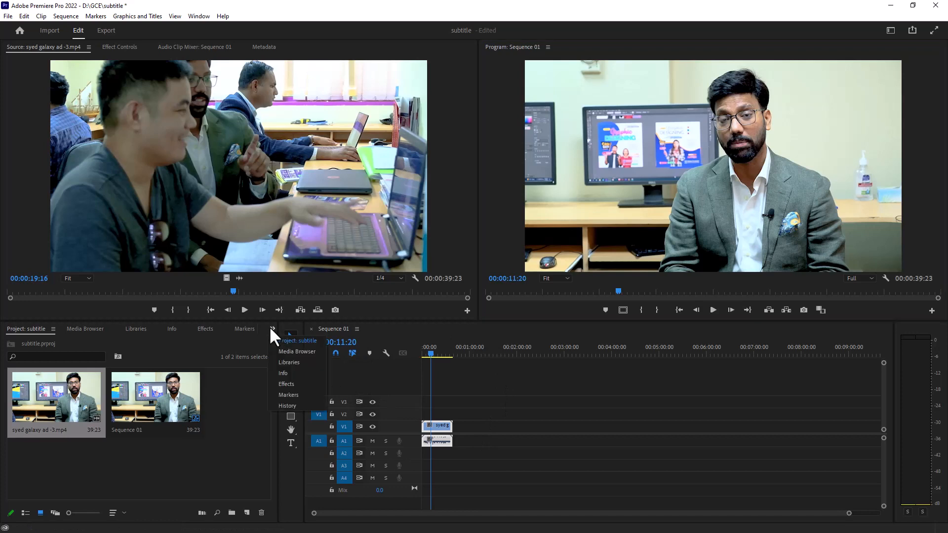
left_click(280, 384)
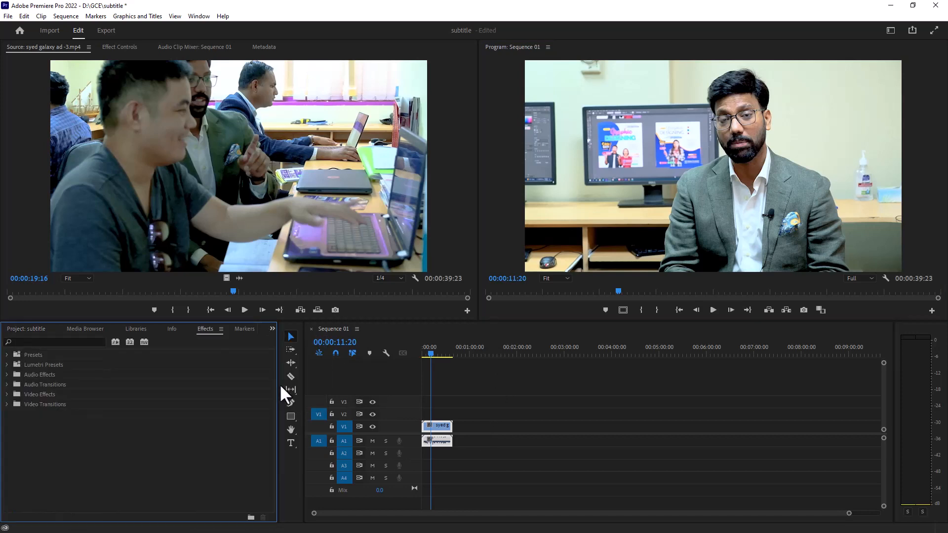
left_click(56, 342)
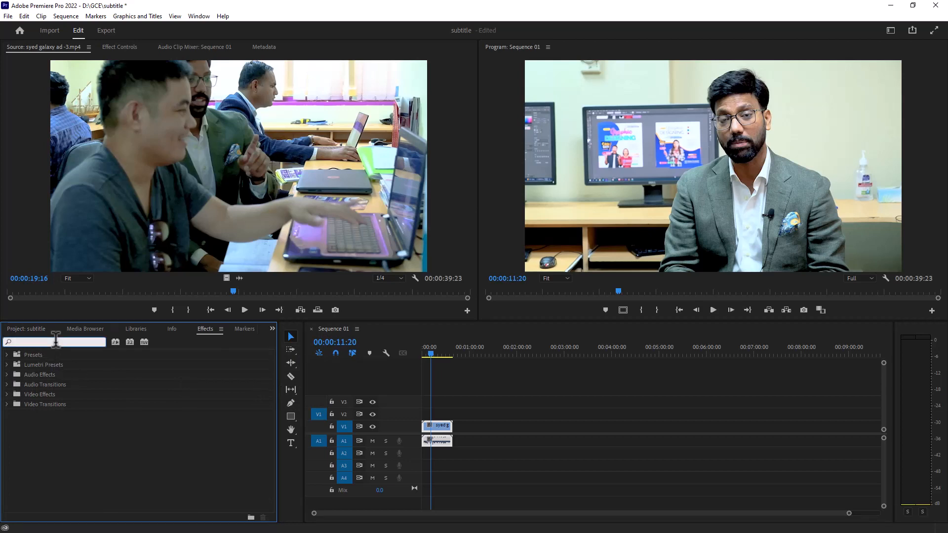
type("denoi")
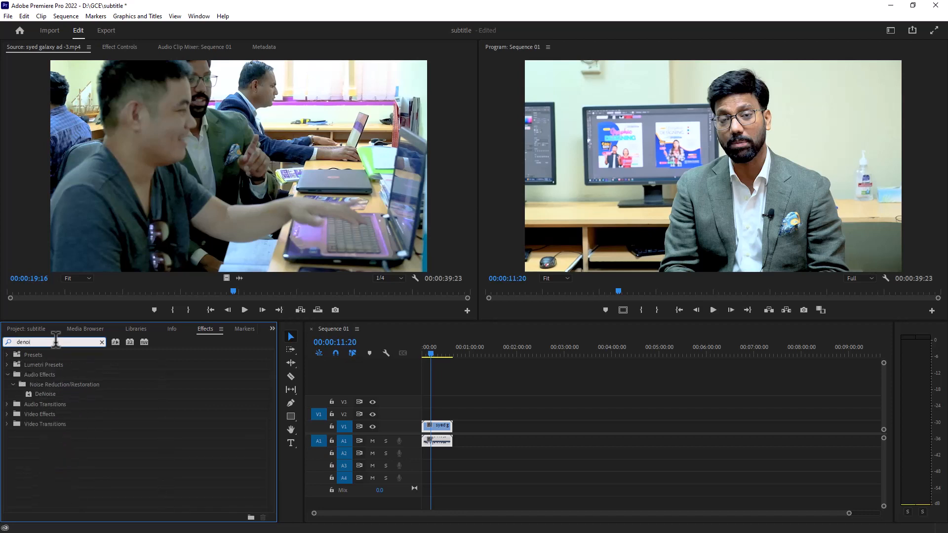
left_click_drag(37, 395, 439, 439)
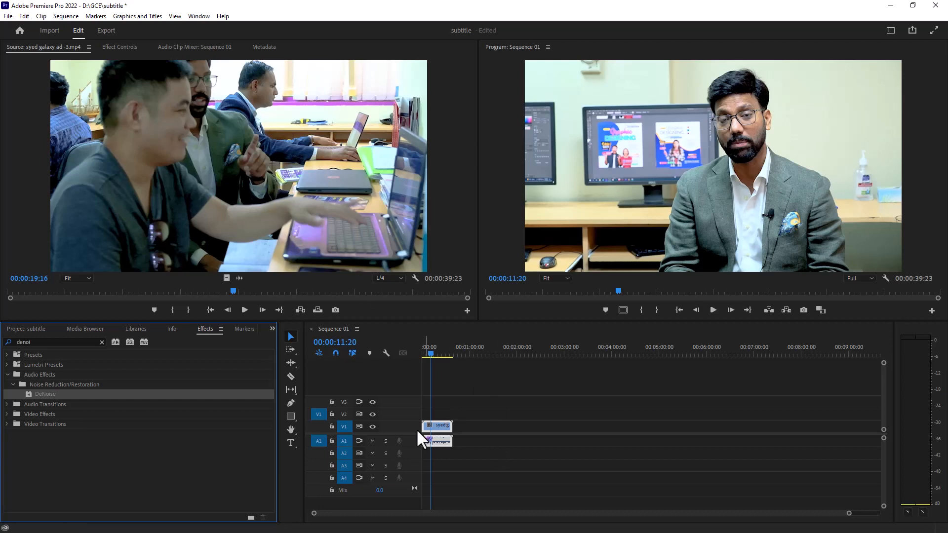
left_click(440, 442)
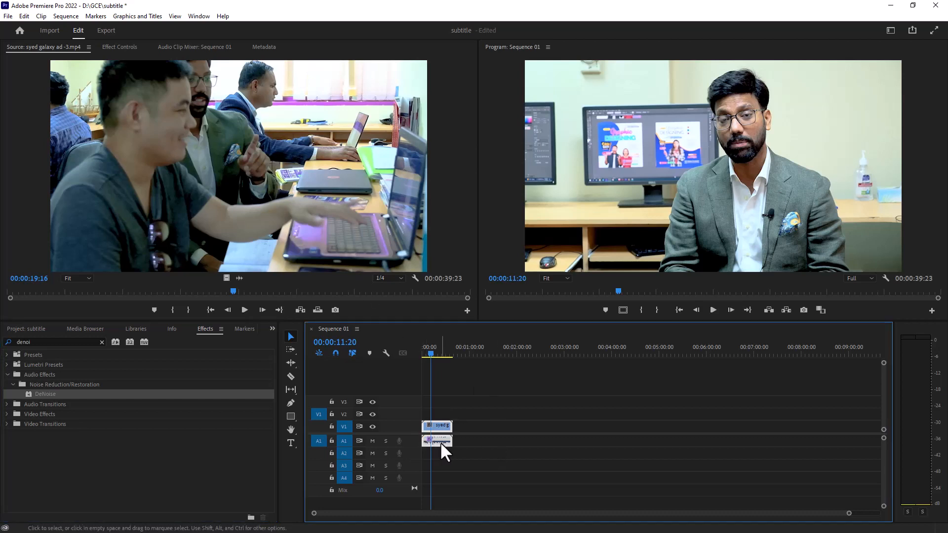
- Set the clip's DeNoise effect to the Light Noise Reduction preset in its custom setup
left_click(124, 47)
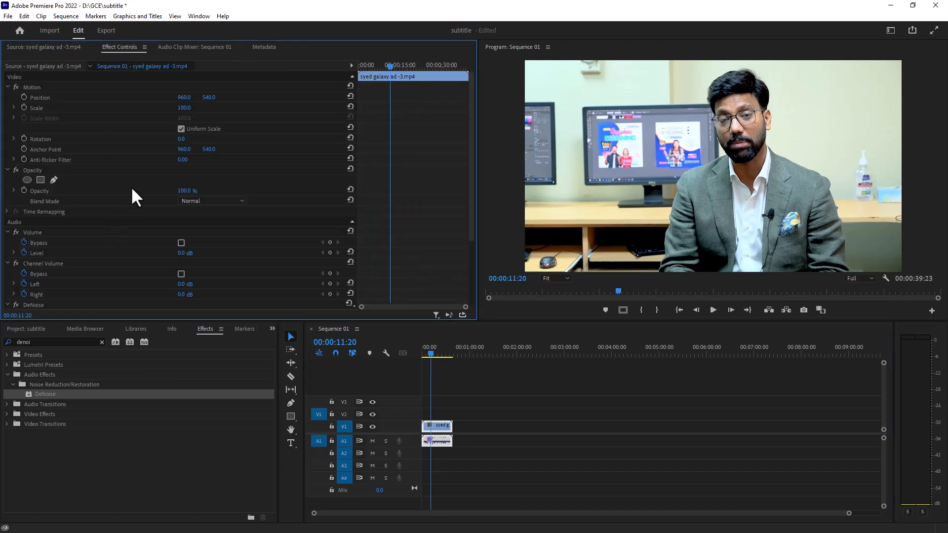
scroll(132, 189, "down", 2)
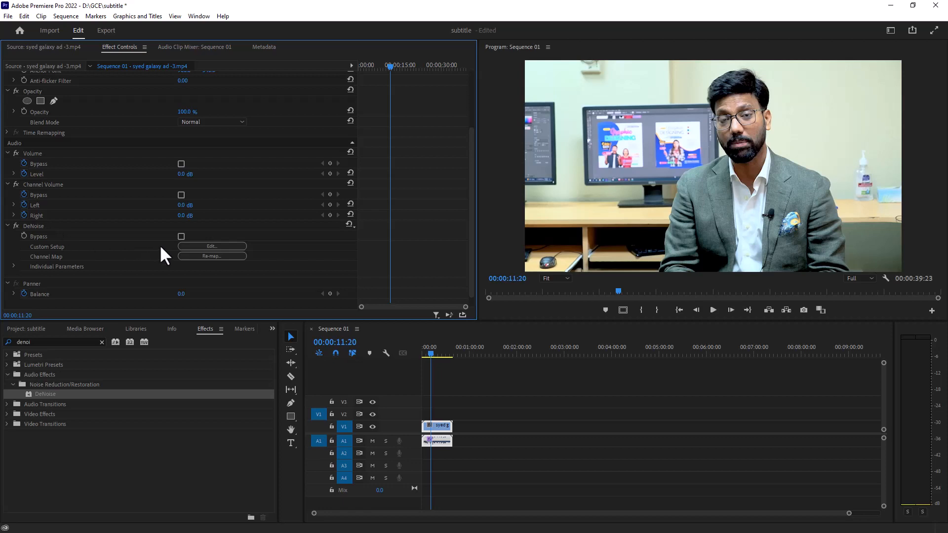
left_click(188, 244)
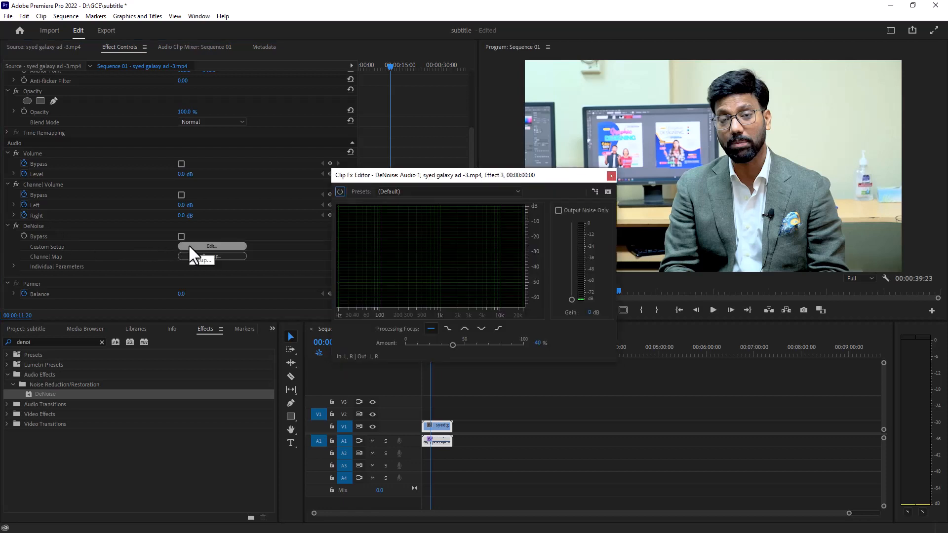
left_click(403, 191)
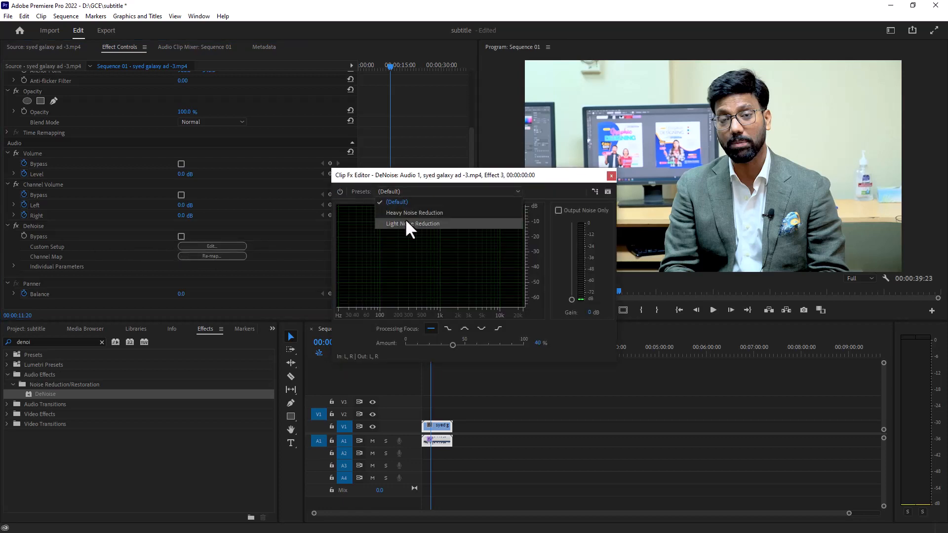
left_click(423, 222)
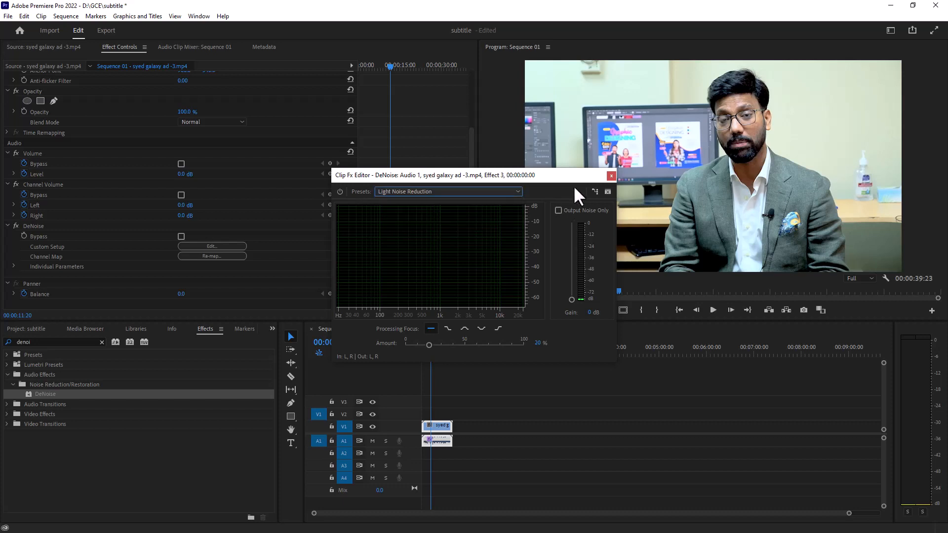
left_click(611, 175)
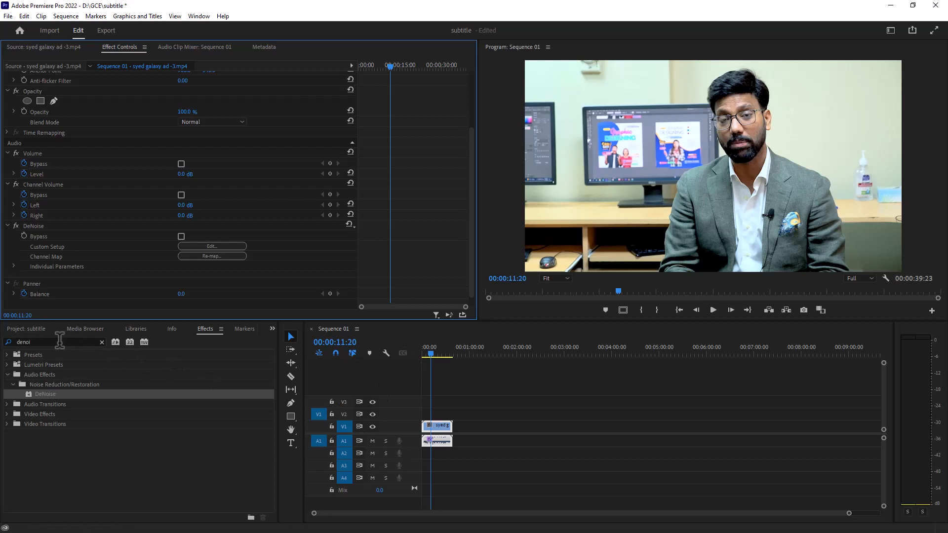
- Find the Mastering audio effect and apply it to the clip in the sequence
left_click_drag(59, 339, 10, 342)
type("mas")
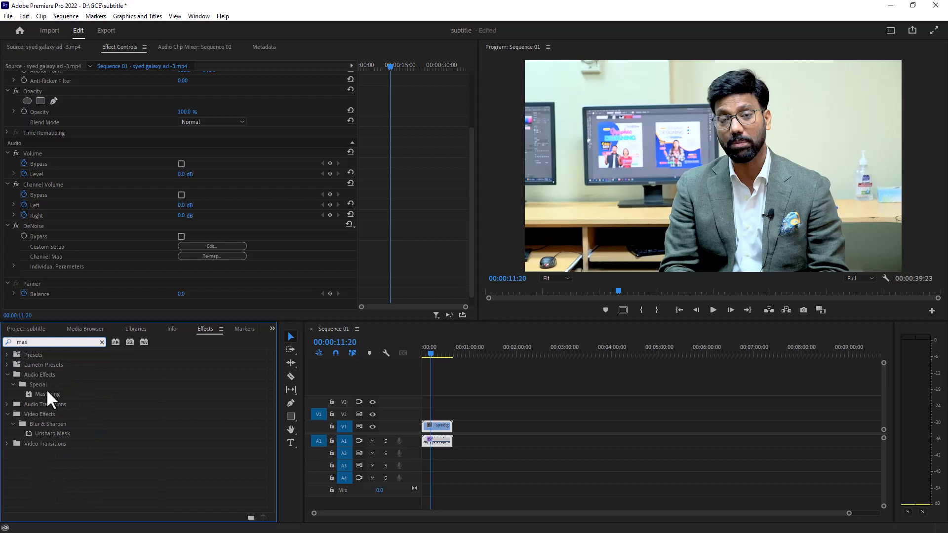
left_click(52, 393)
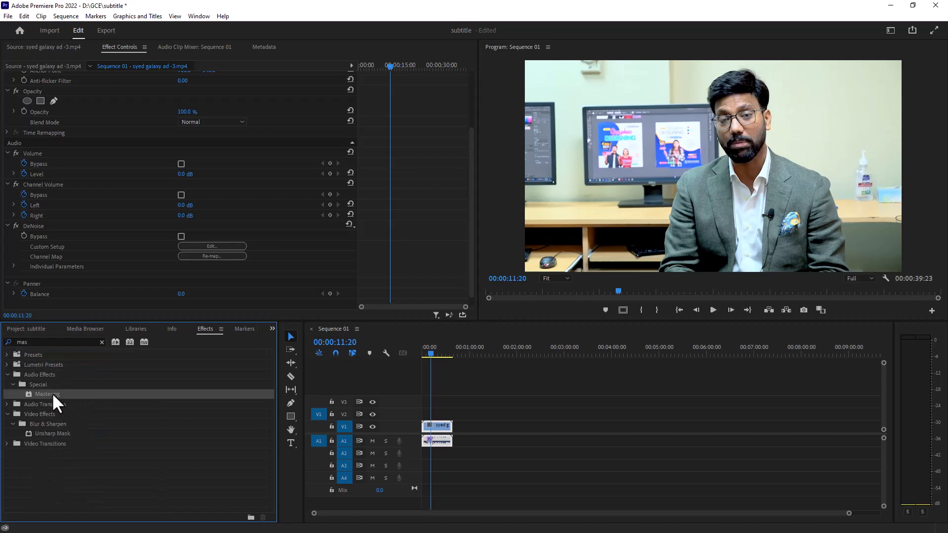
left_click_drag(51, 393, 434, 426)
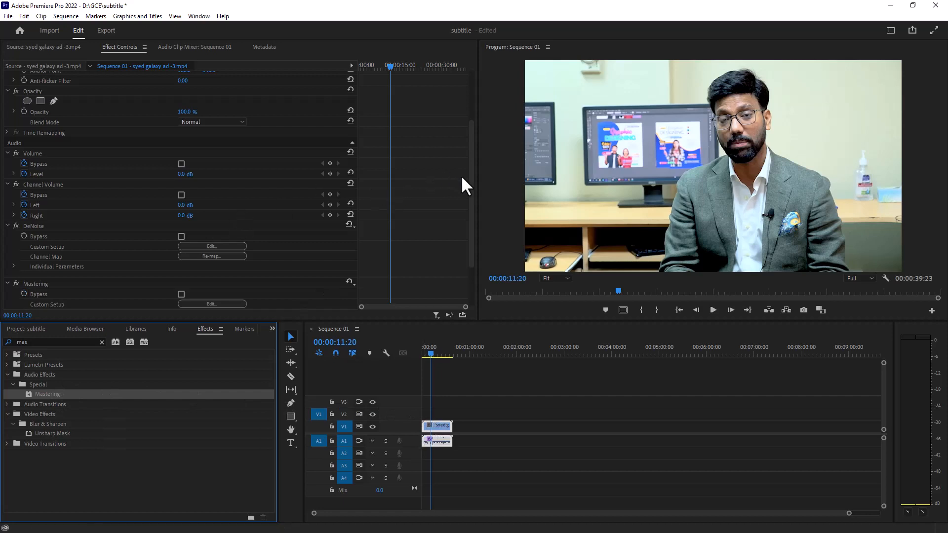
- Open the Mastering effect's custom setup, move its editor clear of the playback controls, and start playing the sequence
left_click_drag(471, 210, 469, 234)
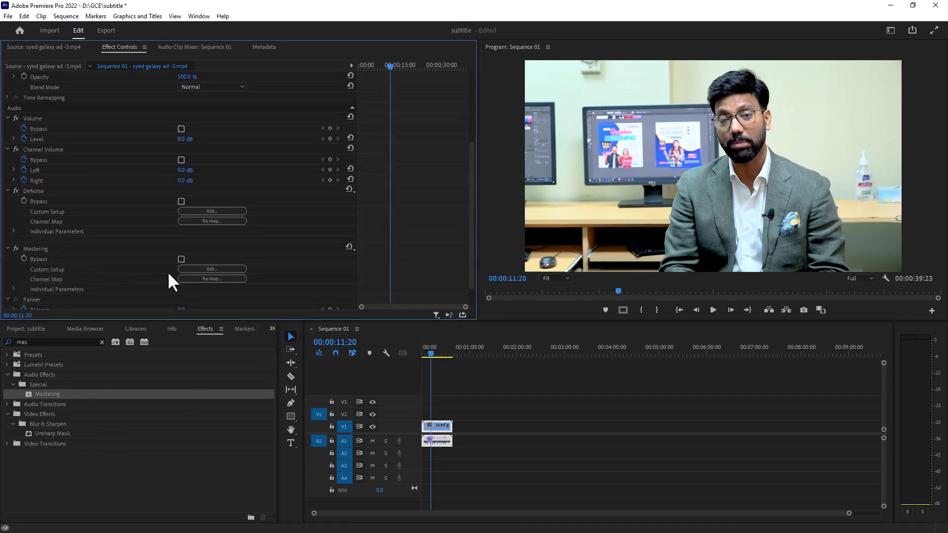
left_click(180, 270)
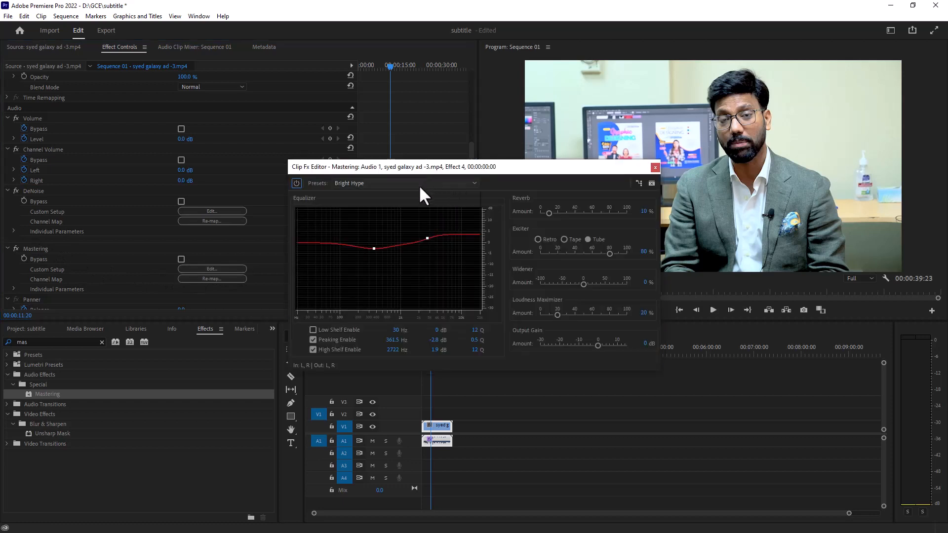
left_click(419, 184)
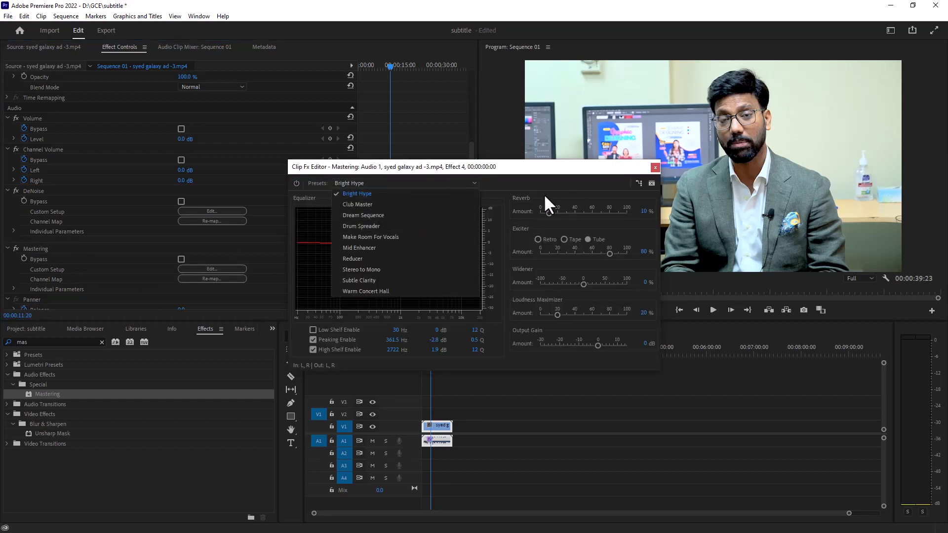
left_click(497, 181)
left_click_drag(476, 173, 337, 90)
left_click(712, 311)
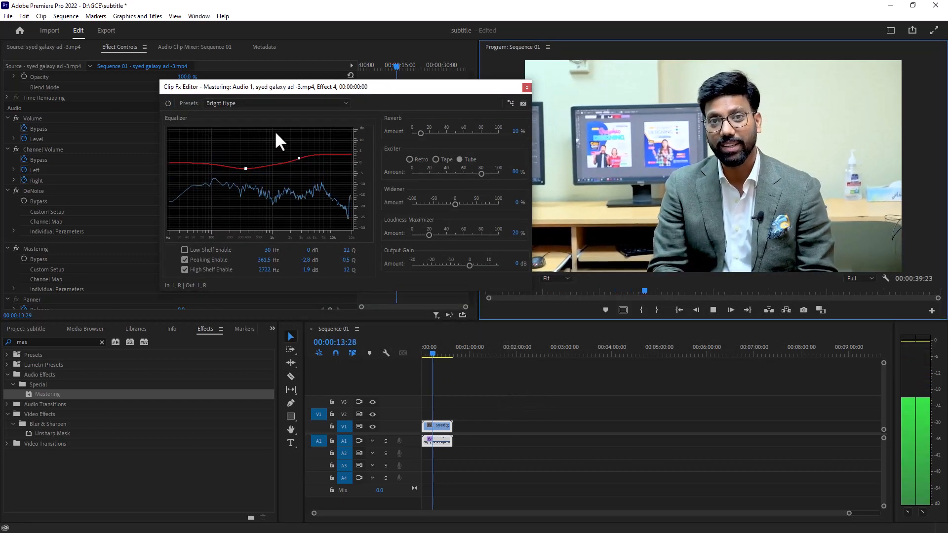
- Audition the Drum Spreader and Club Master presets of the Mastering effect during playback, keep Club Master, and close the editor
left_click(274, 103)
left_click(247, 139)
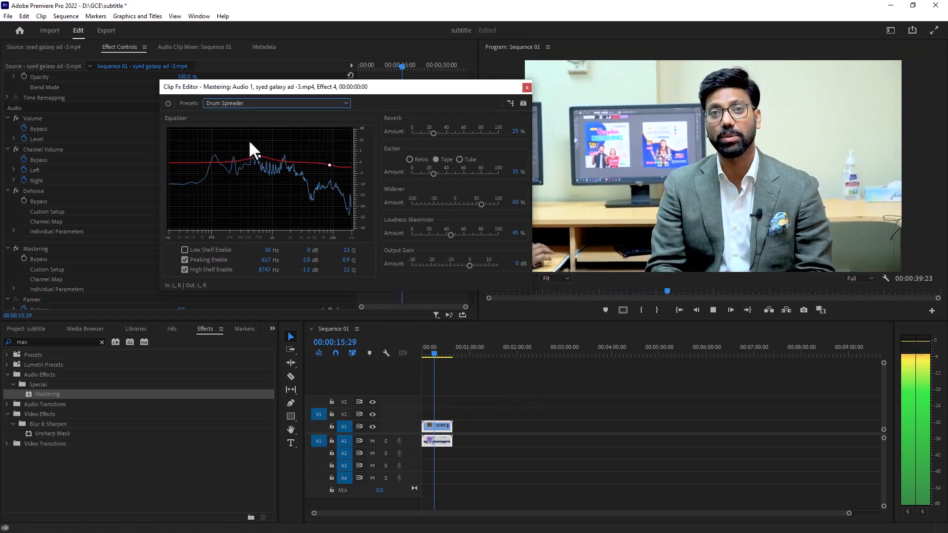
left_click(255, 102)
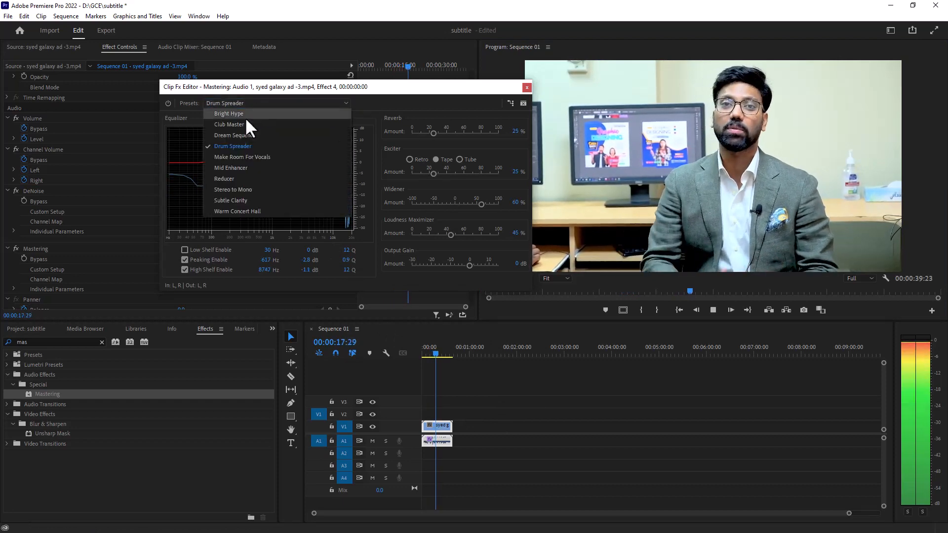
left_click(241, 123)
left_click(247, 102)
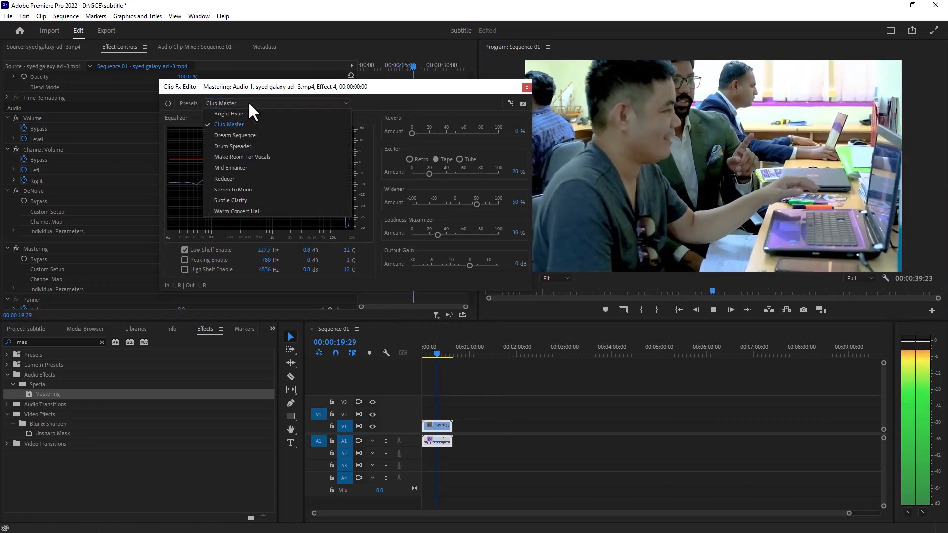
left_click(247, 175)
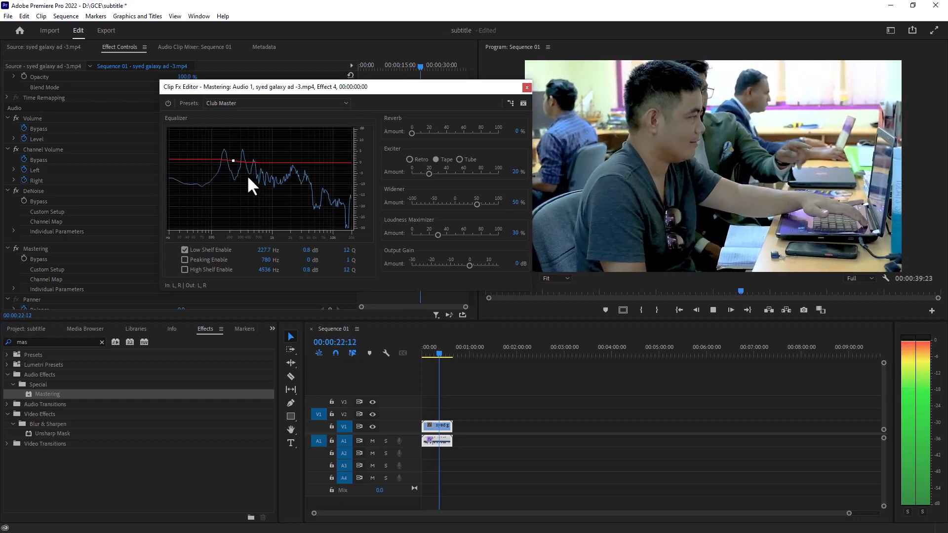
left_click(252, 105)
left_click(232, 123)
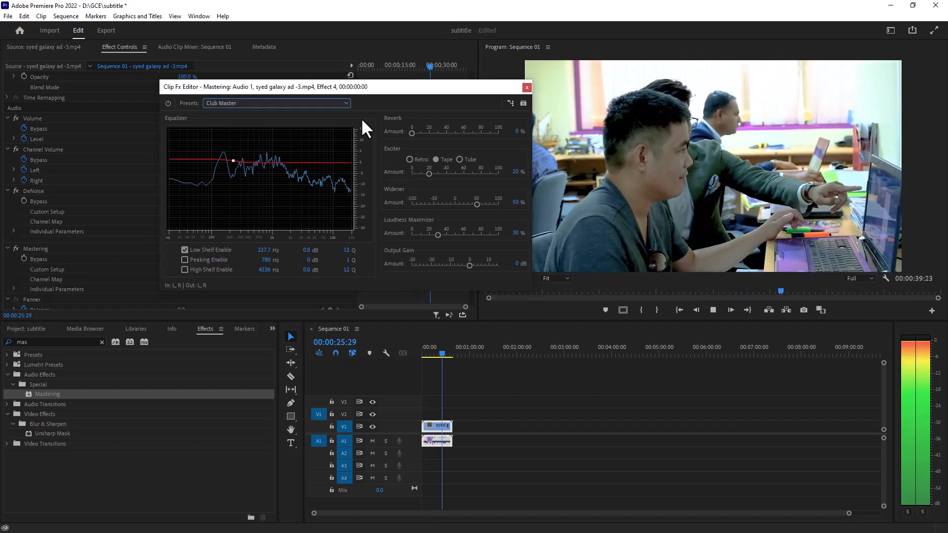
left_click(527, 87)
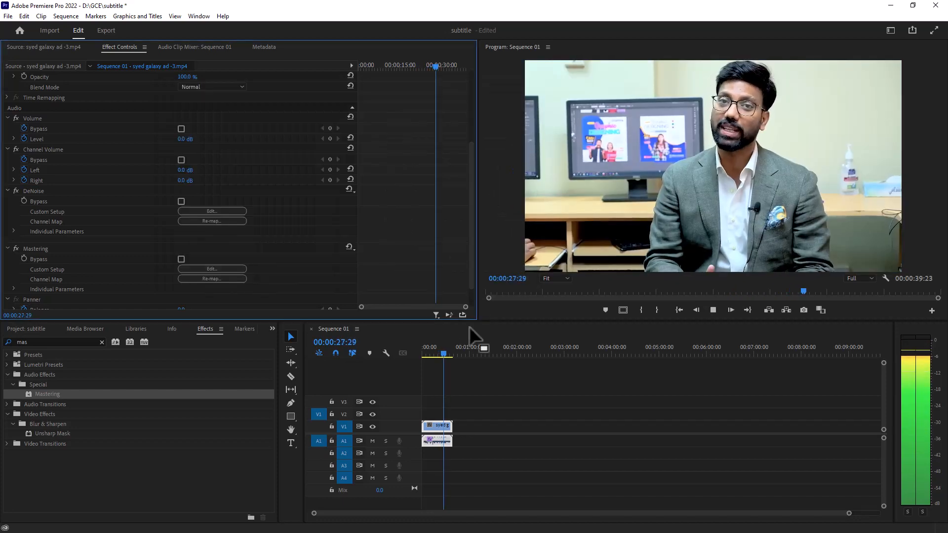
- Move the playhead to about 00:00:13:23 and zoom the timeline in until the clip spans more than half its width
left_click(432, 347)
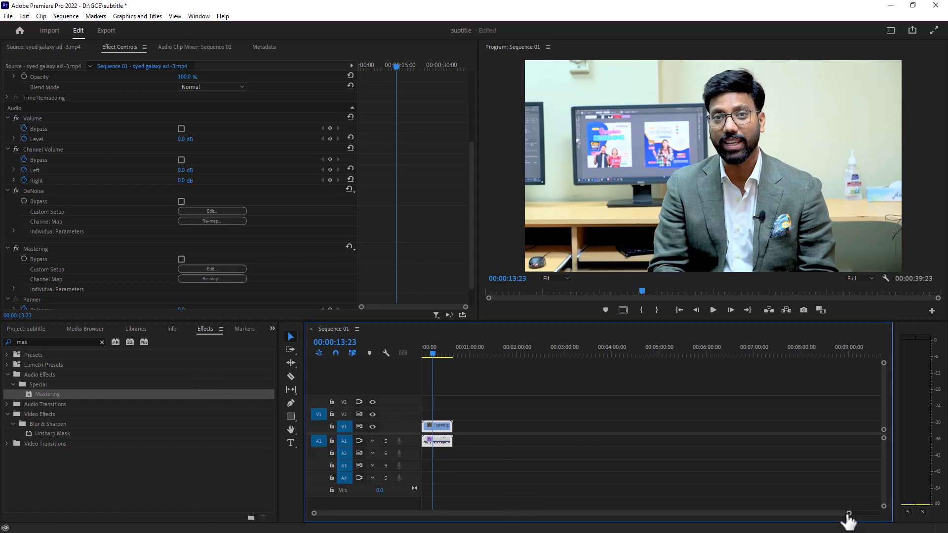
left_click_drag(847, 517, 725, 527)
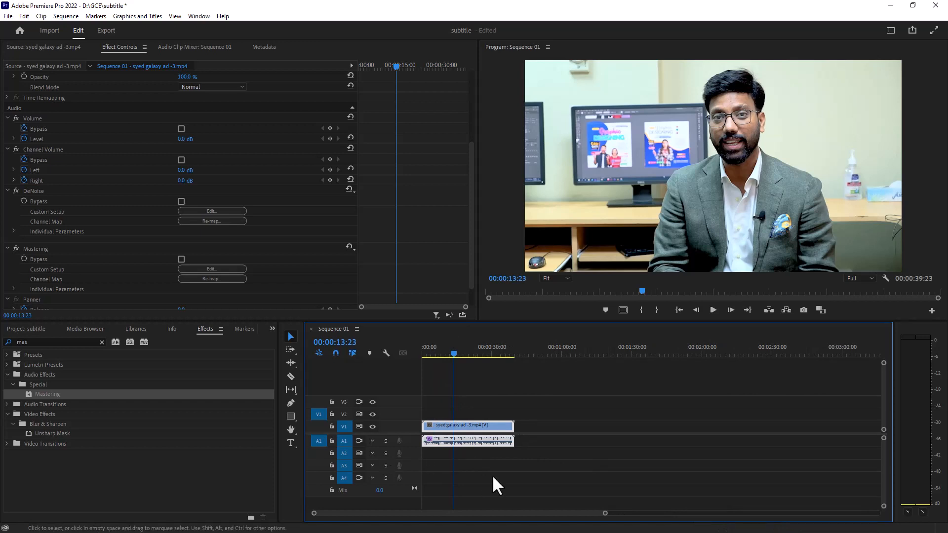
left_click_drag(605, 516, 540, 526)
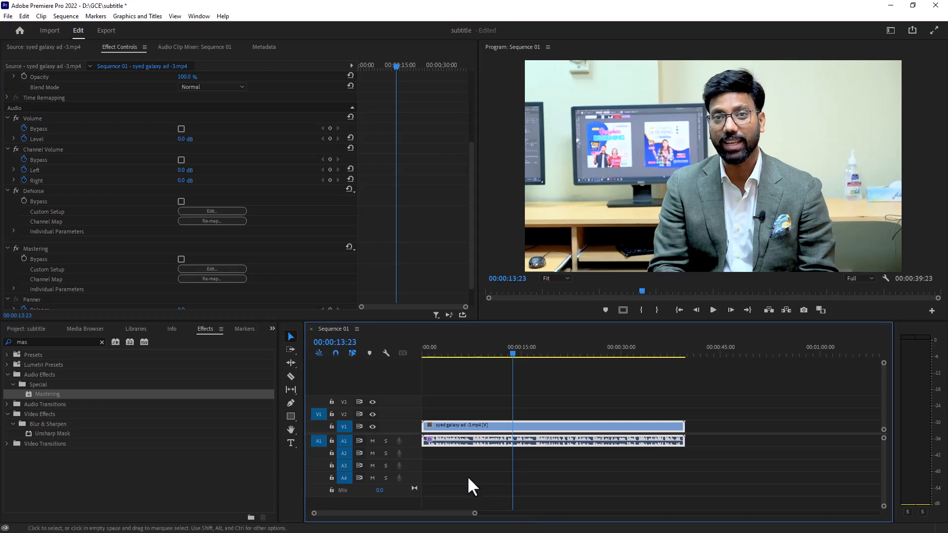
- Make the A1 audio track taller and place the playhead at 00:00:07:01, at the start of the quiet gap
left_click_drag(409, 448, 409, 459)
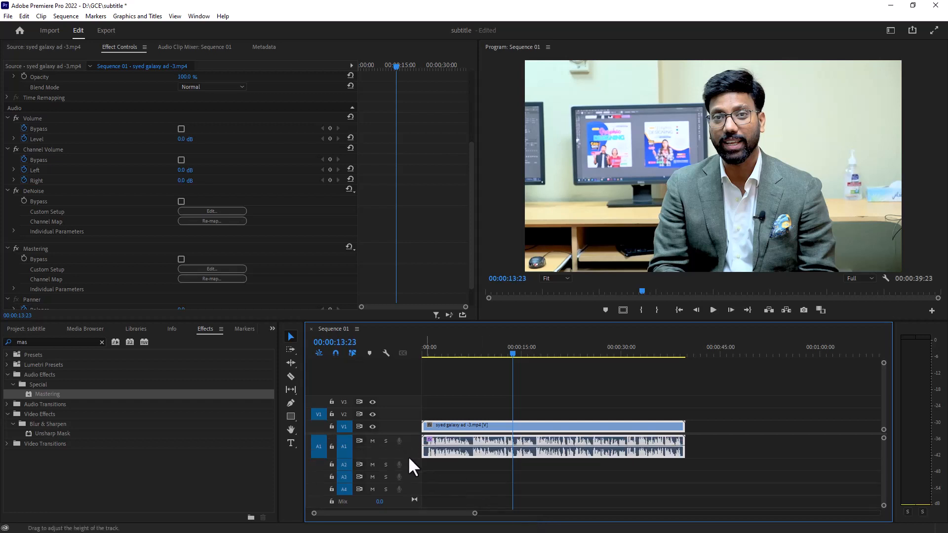
left_click_drag(511, 353, 466, 366)
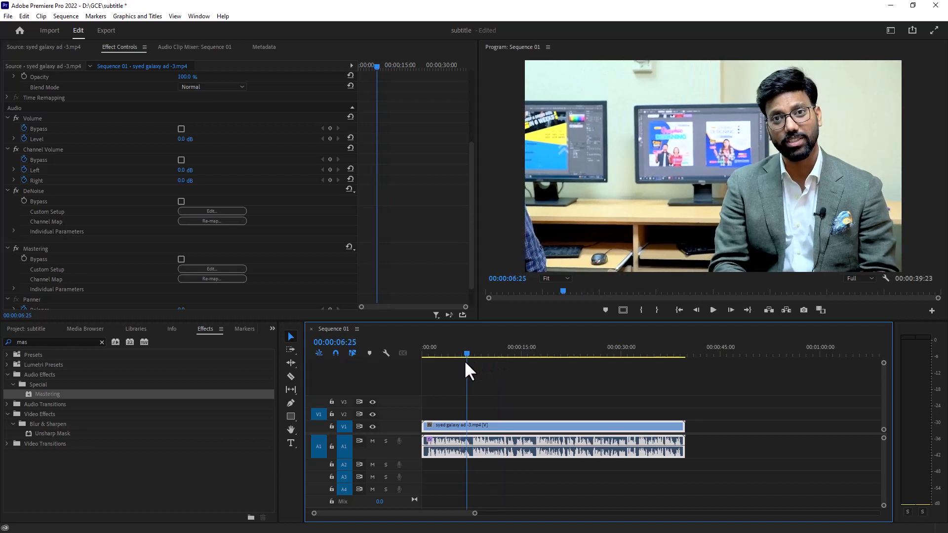
left_click_drag(474, 513, 441, 516)
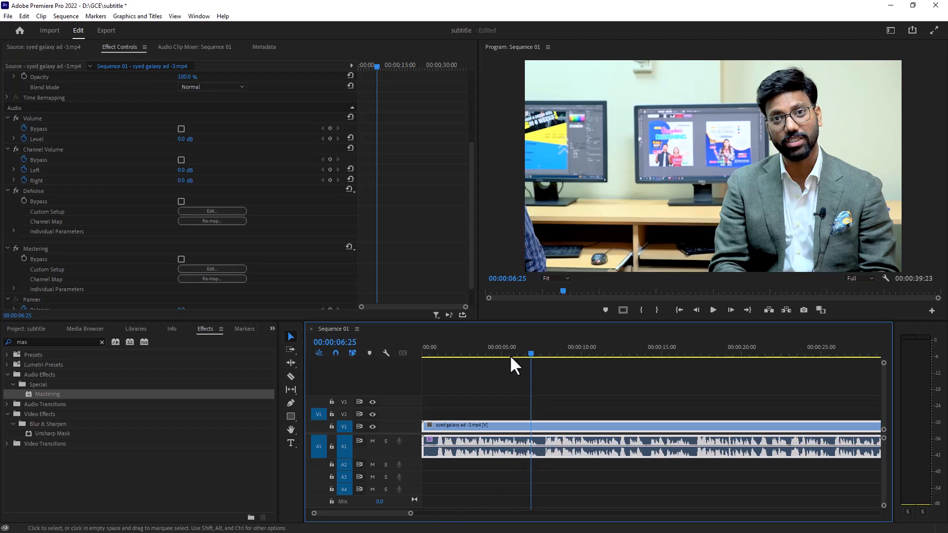
left_click_drag(525, 352, 529, 355)
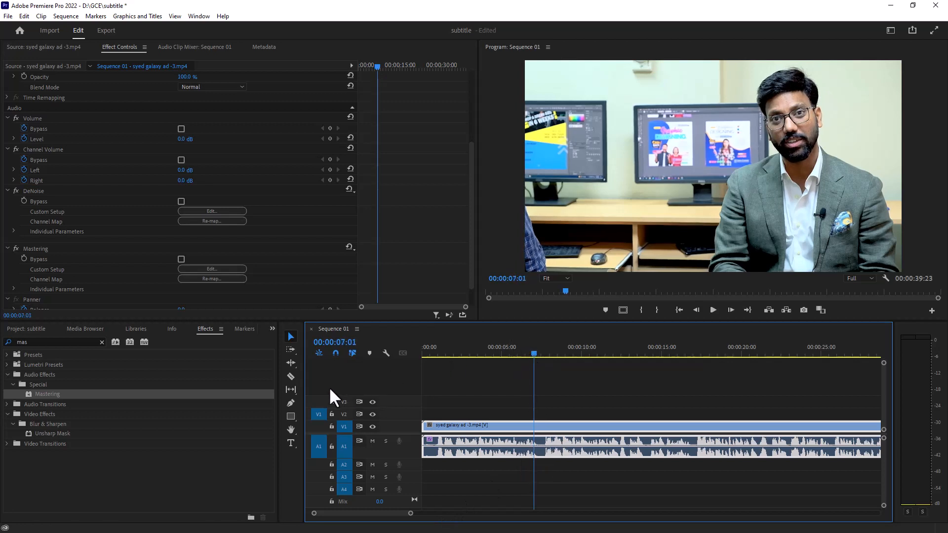
- Split the clip with the Razor tool at 00:00:07:01 and about 00:00:07:18, on both sides of the quiet gap
left_click(290, 376)
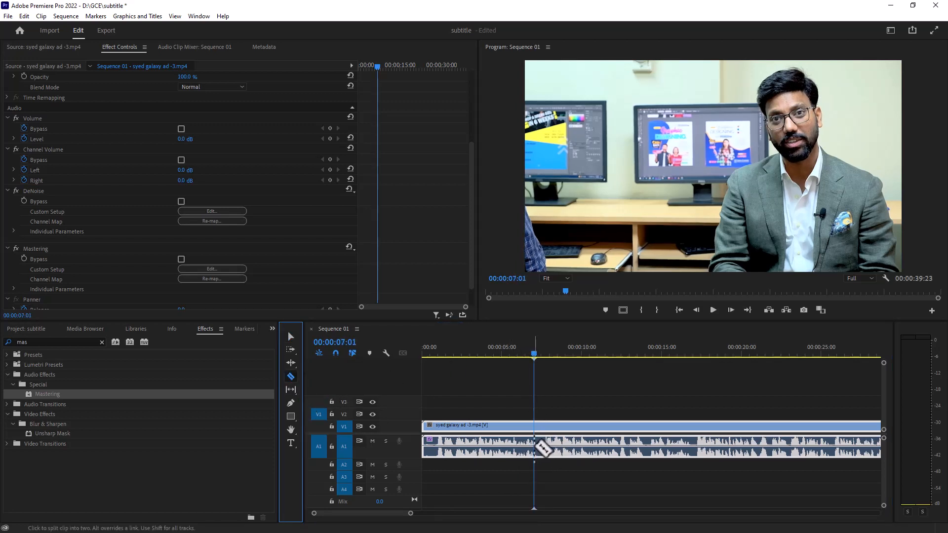
left_click(541, 447)
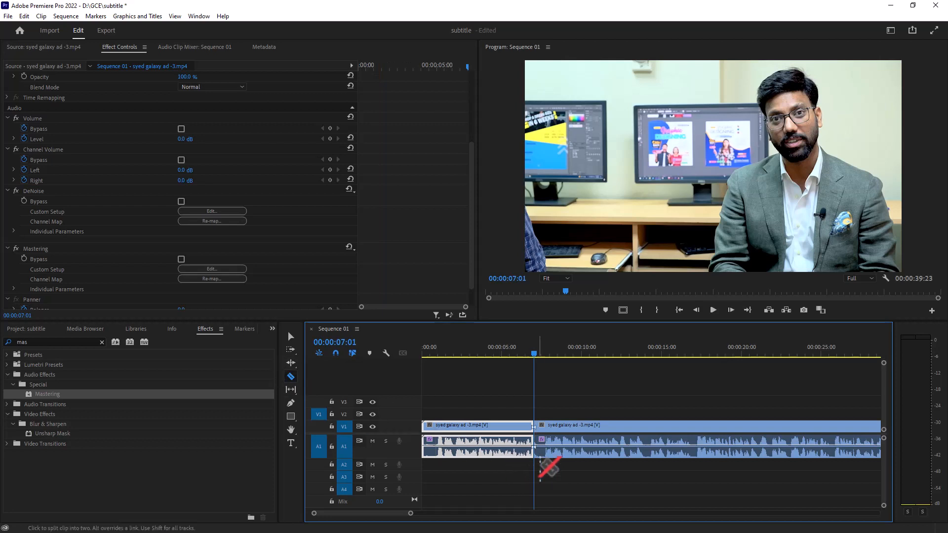
left_click(543, 447)
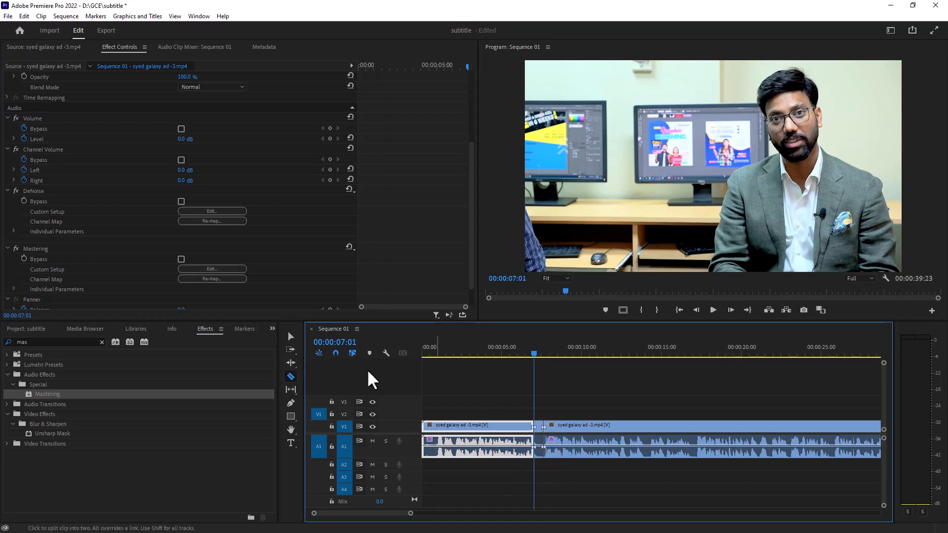
- Ripple delete the short quiet segment between the two cuts
left_click(291, 334)
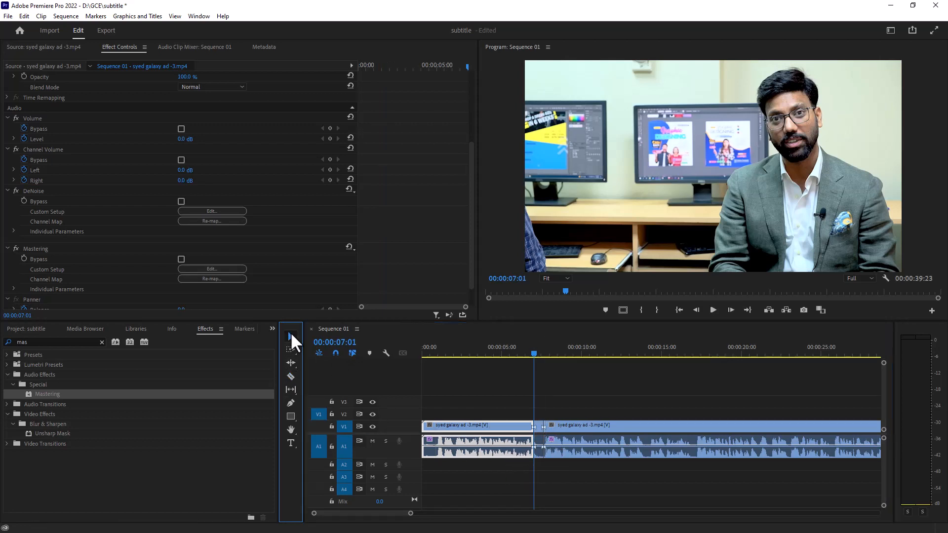
left_click(538, 444)
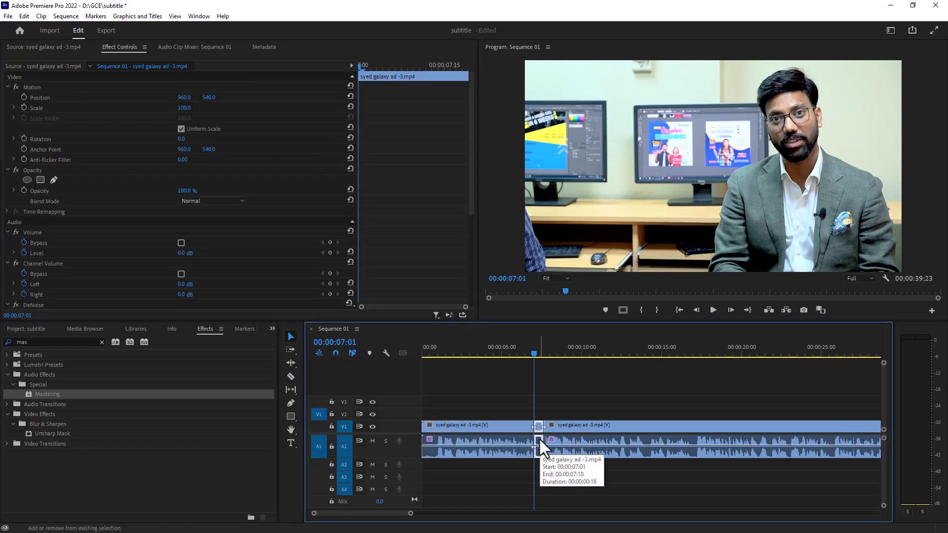
key("shift+Delete")
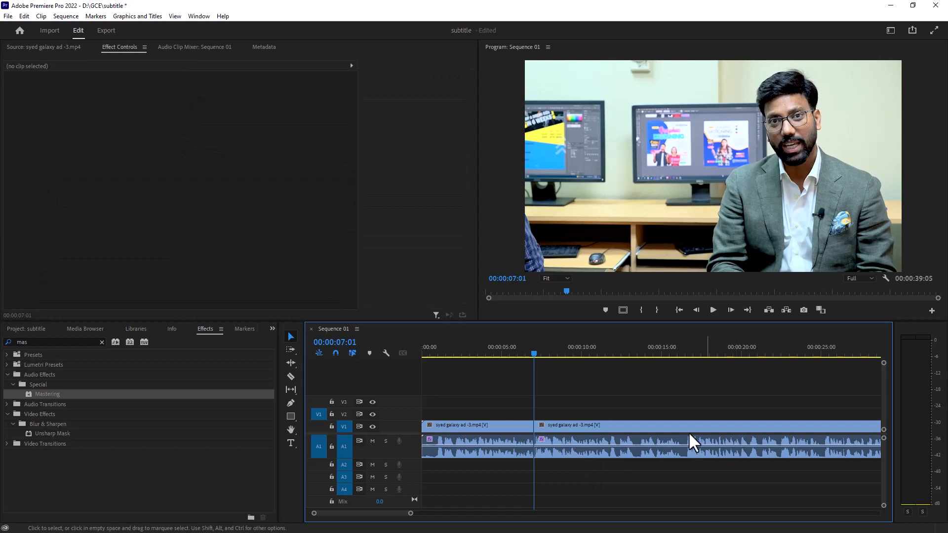
- Return the playhead to the start of the sequence and switch to the Captions and Graphics workspace
left_click_drag(410, 513, 474, 514)
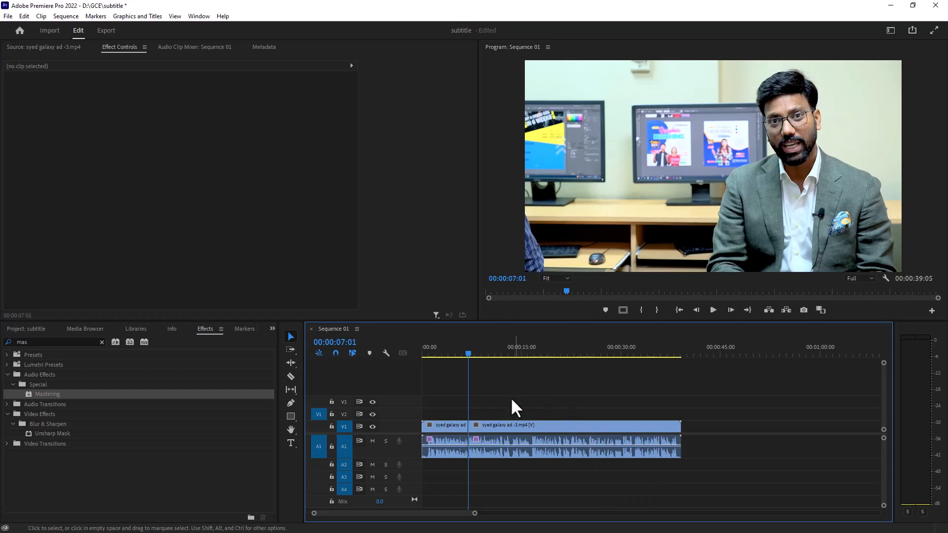
left_click(424, 354)
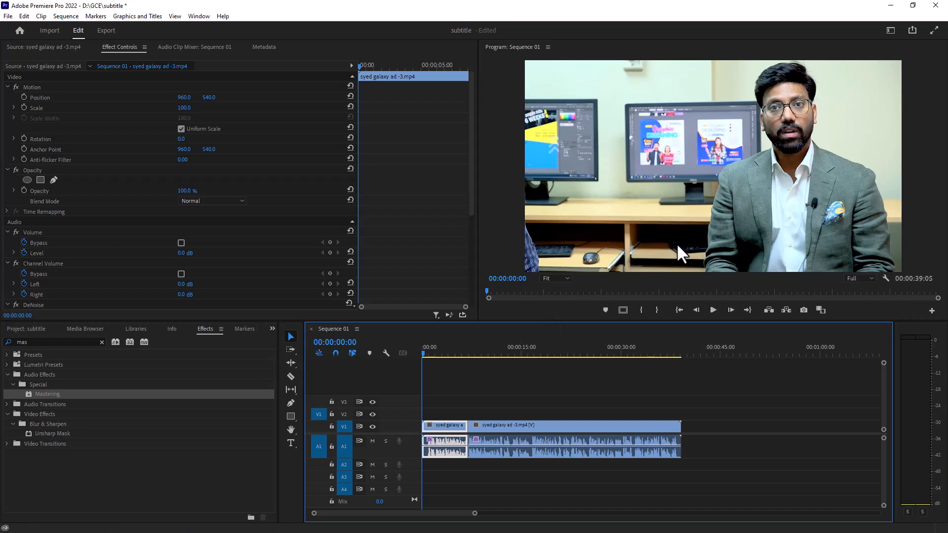
left_click(198, 16)
mouse_move(274, 28)
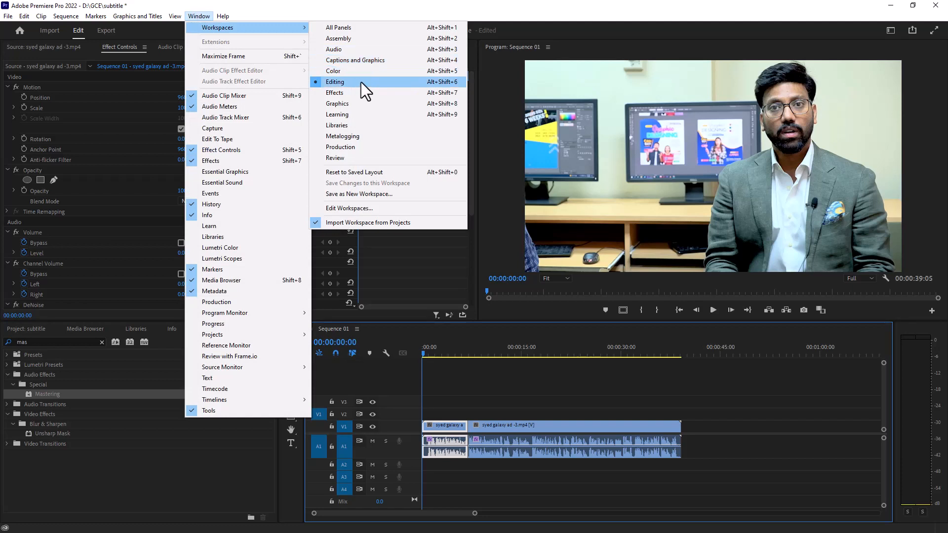
left_click(376, 61)
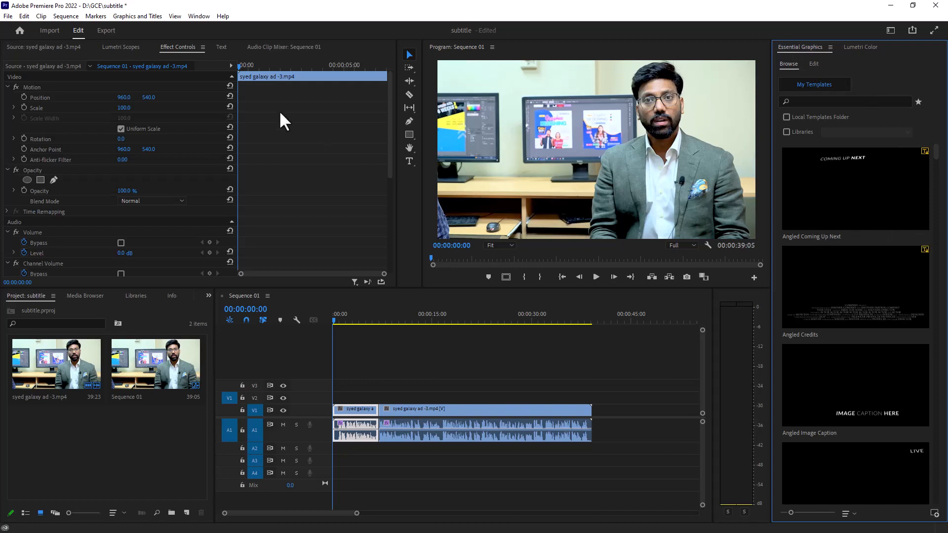
- Transcribe the sequence in English, using the Audio 1 track for the audio analysis
left_click(221, 47)
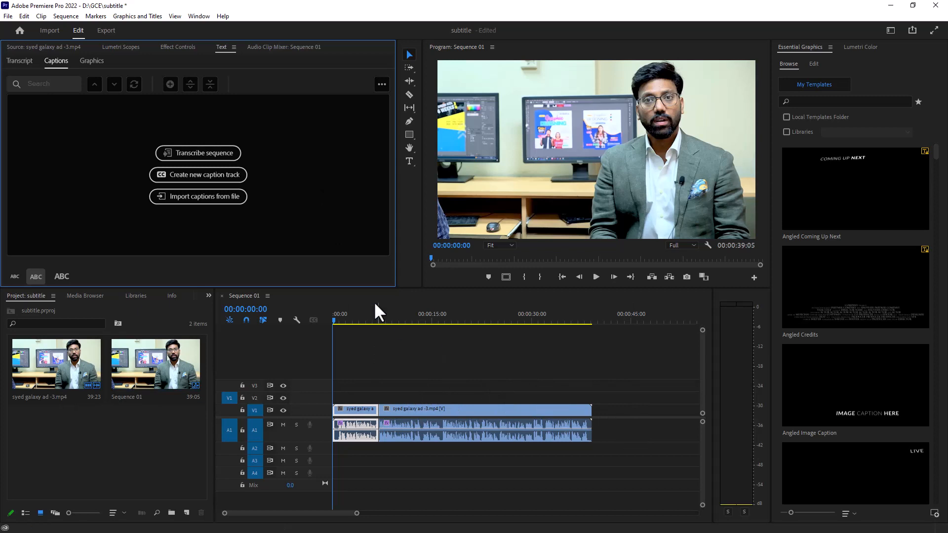
left_click(229, 156)
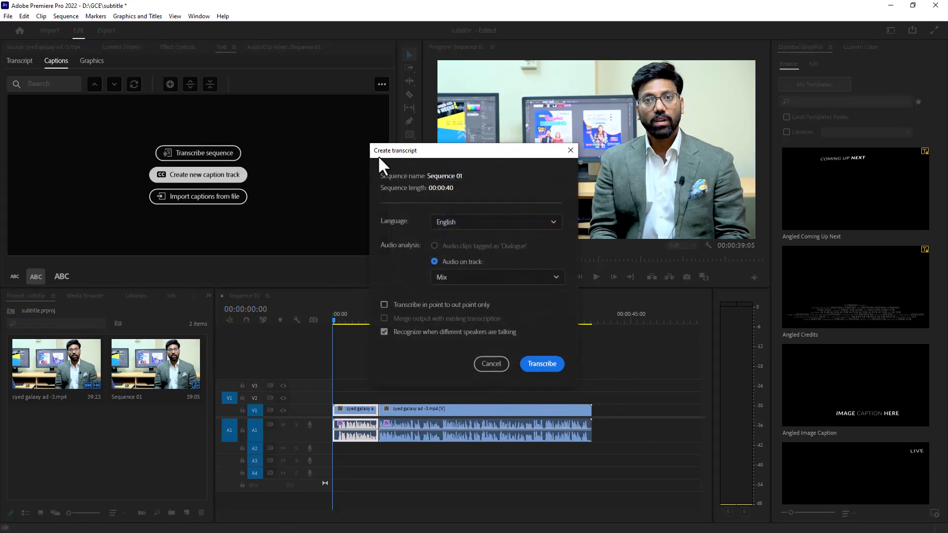
left_click_drag(417, 150, 376, 119)
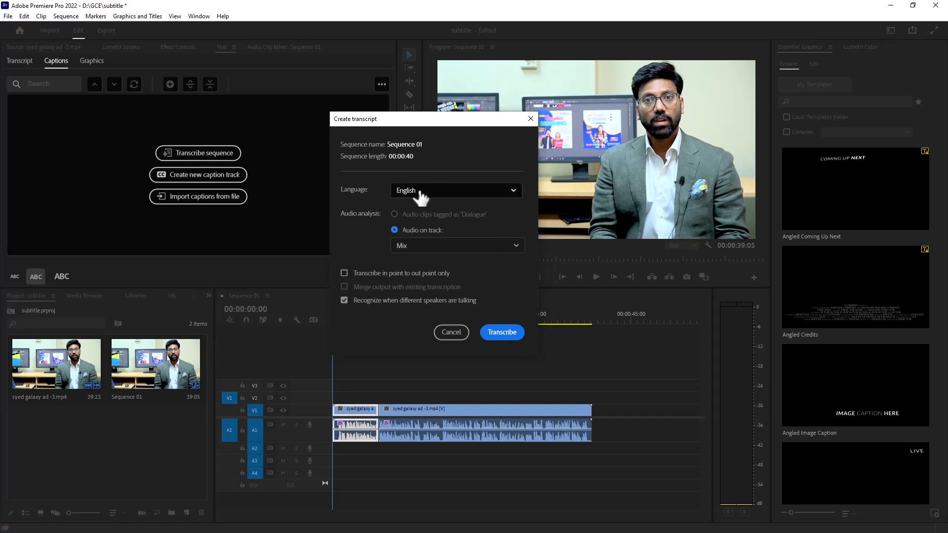
left_click(421, 249)
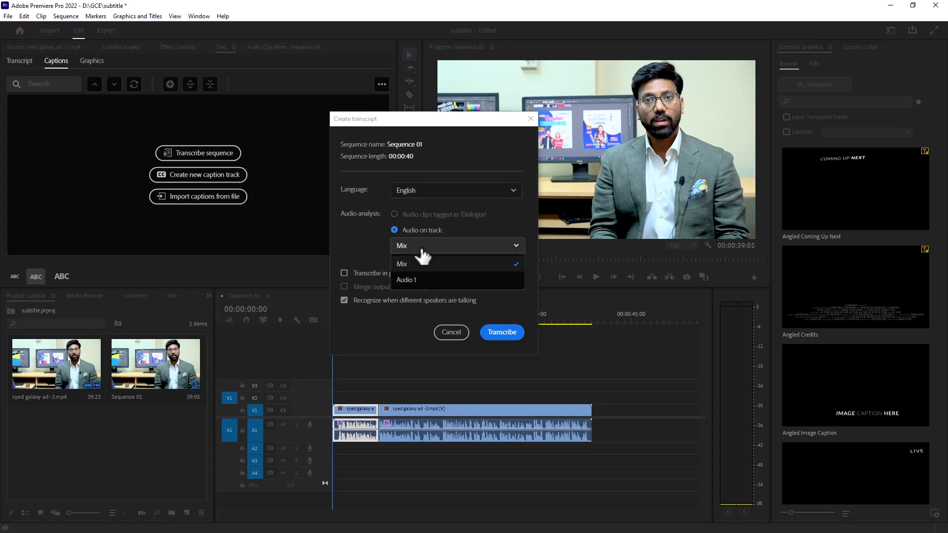
left_click(417, 264)
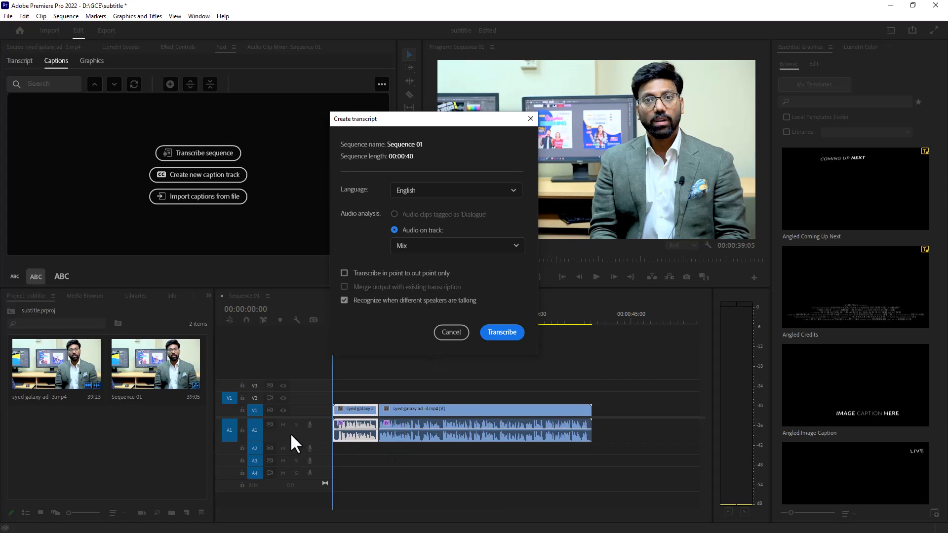
left_click(422, 246)
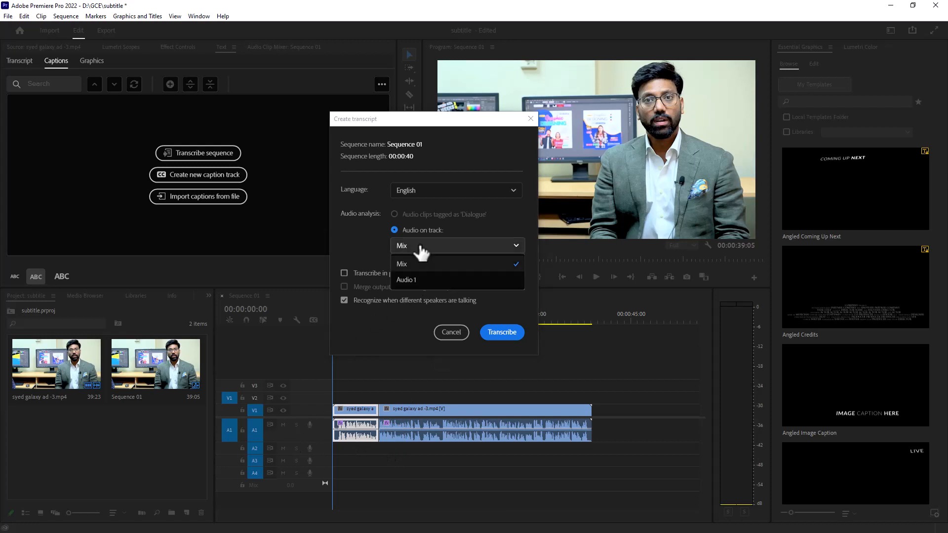
left_click(412, 280)
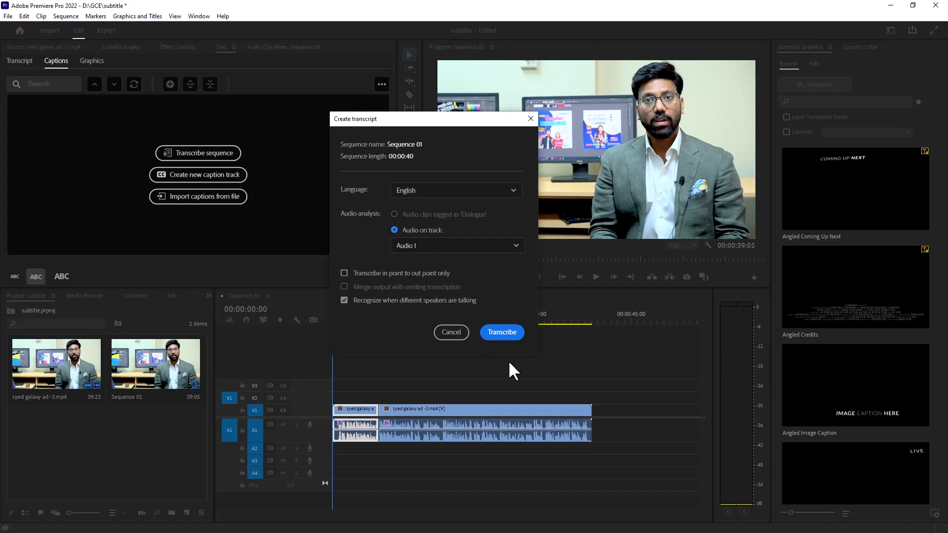
left_click(506, 334)
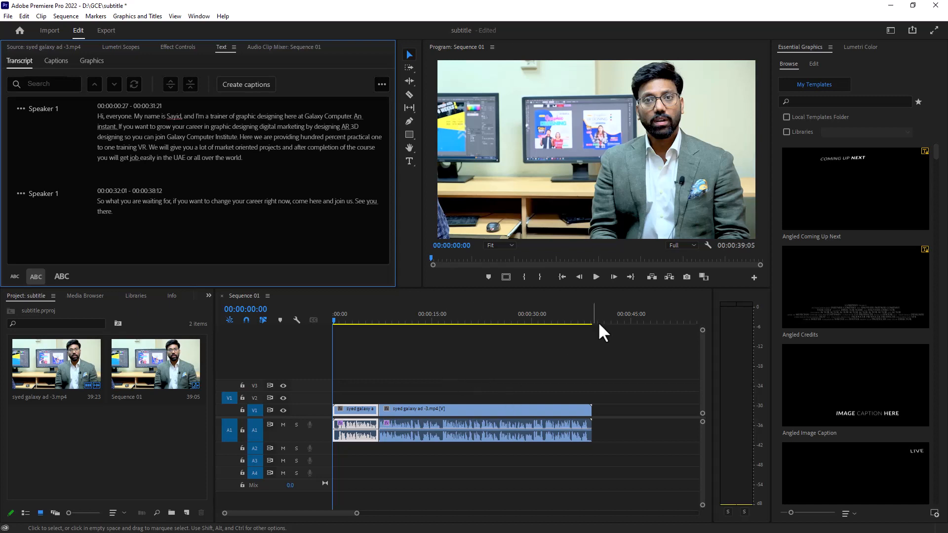
- Play the opening of the sequence against the transcript and correct the spelling of the speaker's name in the first paragraph
left_click(597, 277)
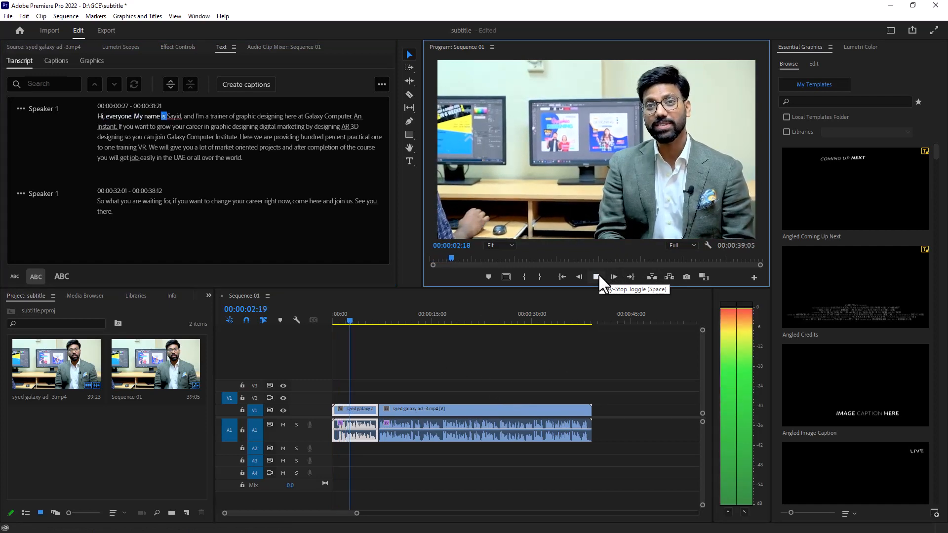
left_click(596, 277)
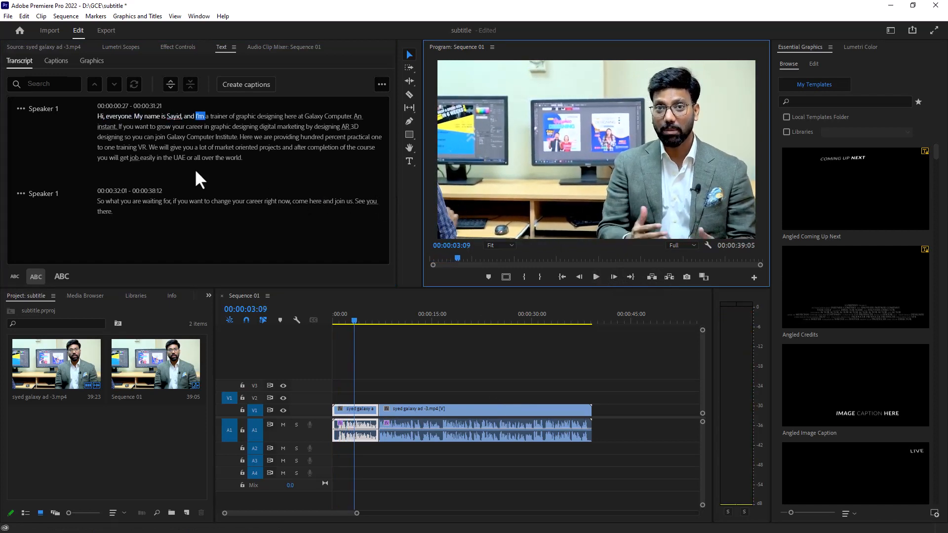
left_click(172, 116)
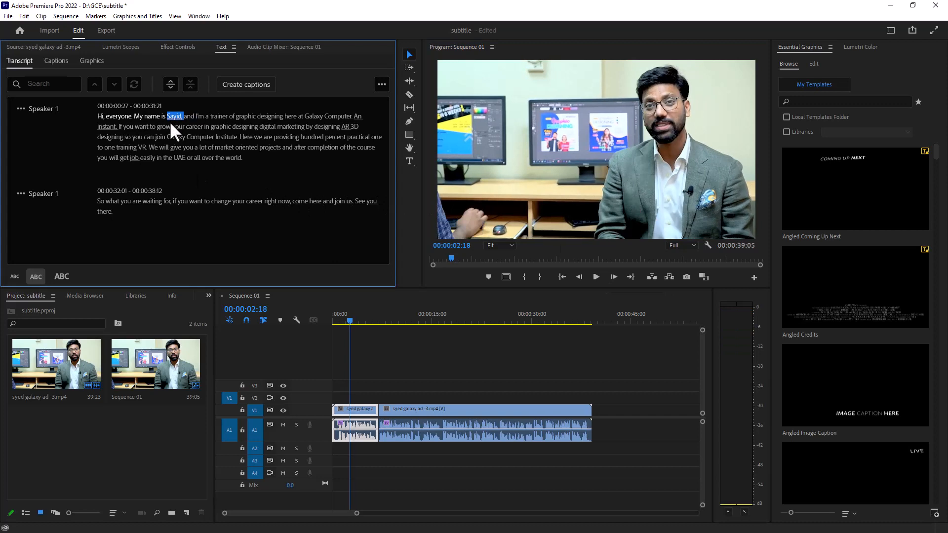
double_click(175, 117)
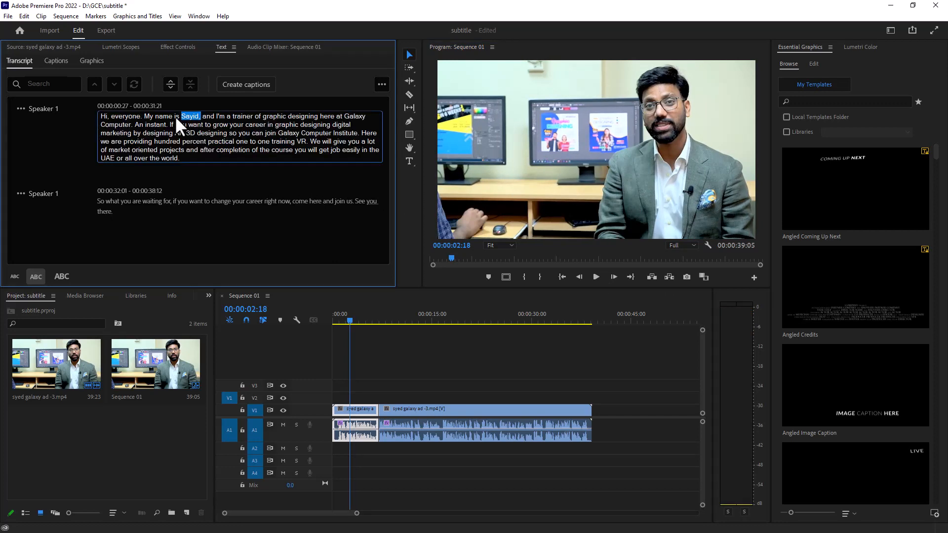
type("Sayed")
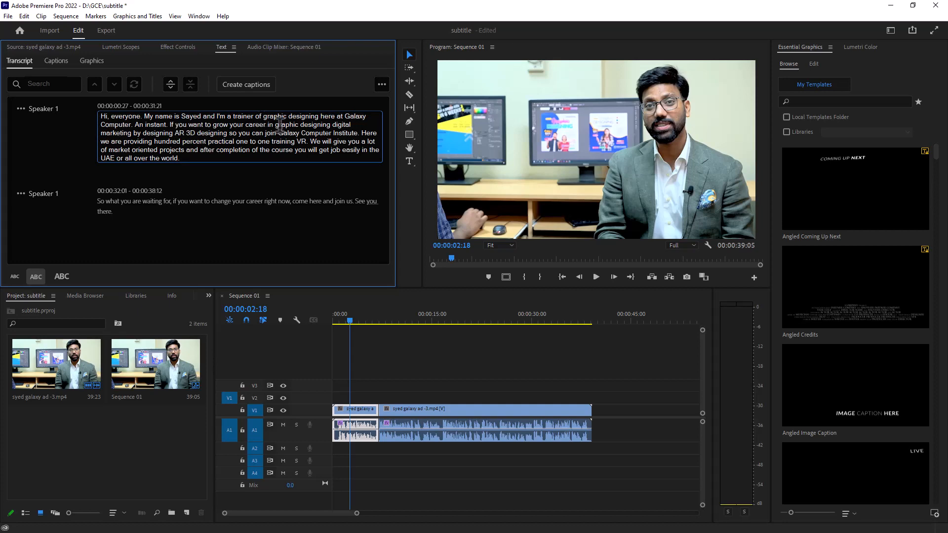
- Capitalize "Graphic Designing" after "grow your career in" in the first transcript paragraph
left_click_drag(275, 124, 279, 124)
type("G")
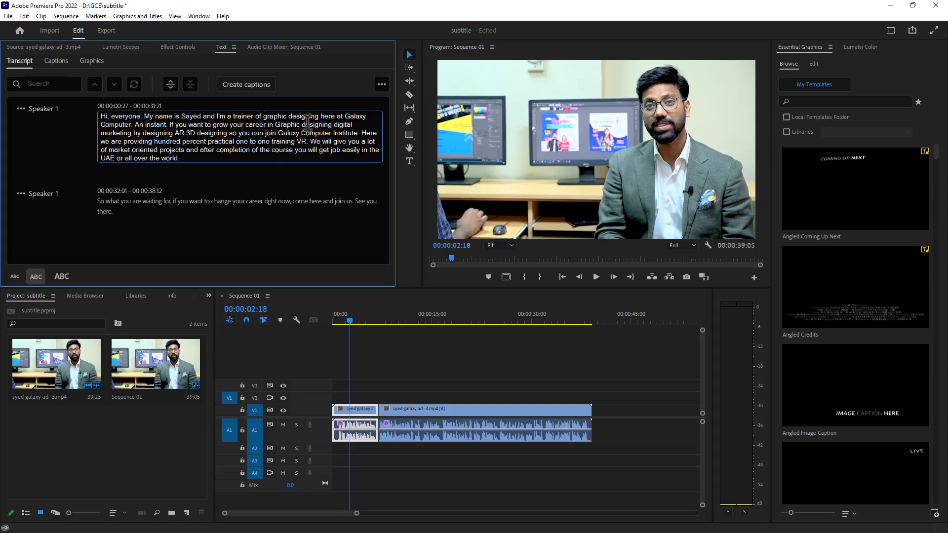
left_click_drag(302, 124, 306, 124)
type("D")
- Play the sequence in short stretches to check the transcript against the speech as far as "marketing by designing"
left_click(598, 276)
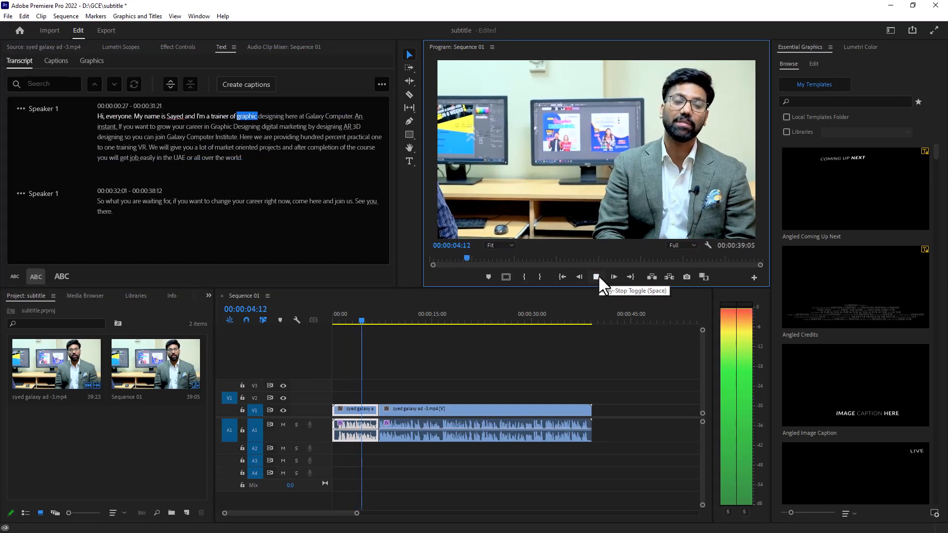
left_click(598, 275)
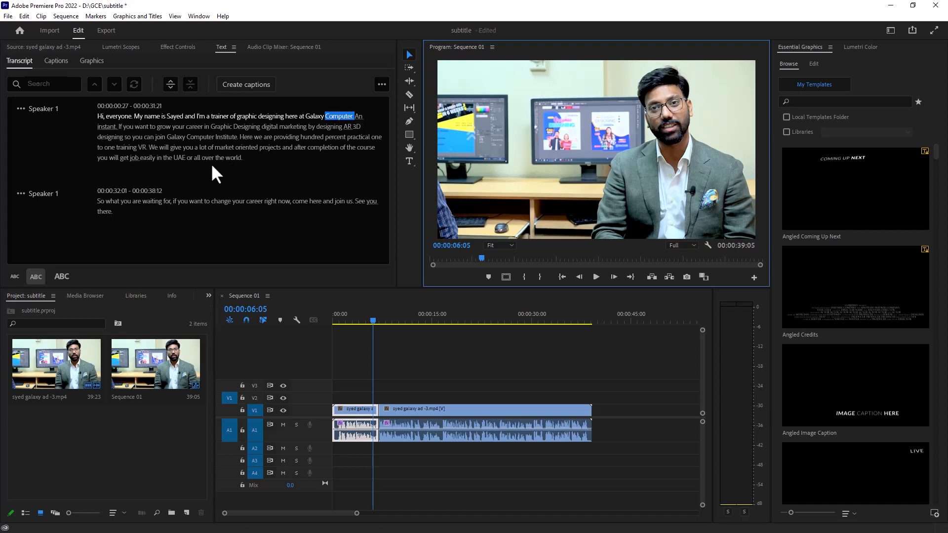
left_click(597, 276)
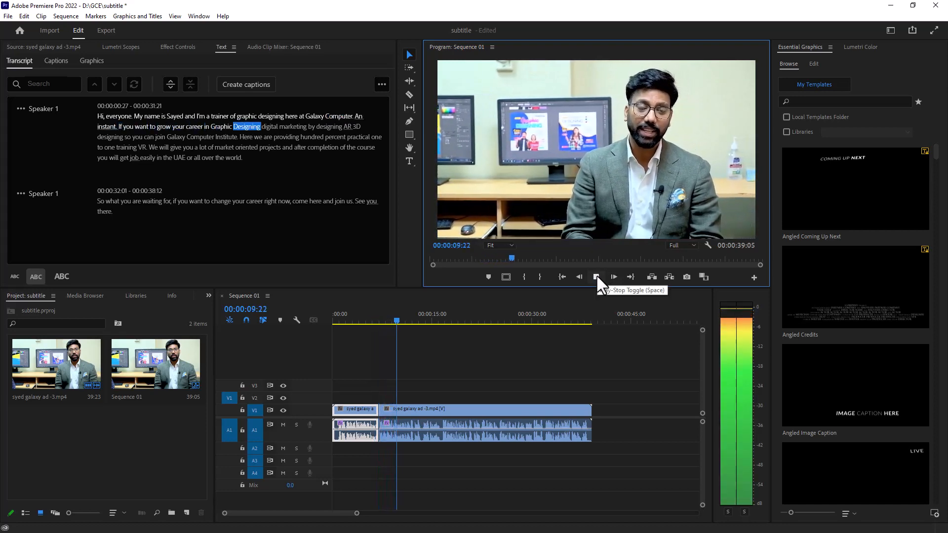
left_click(596, 276)
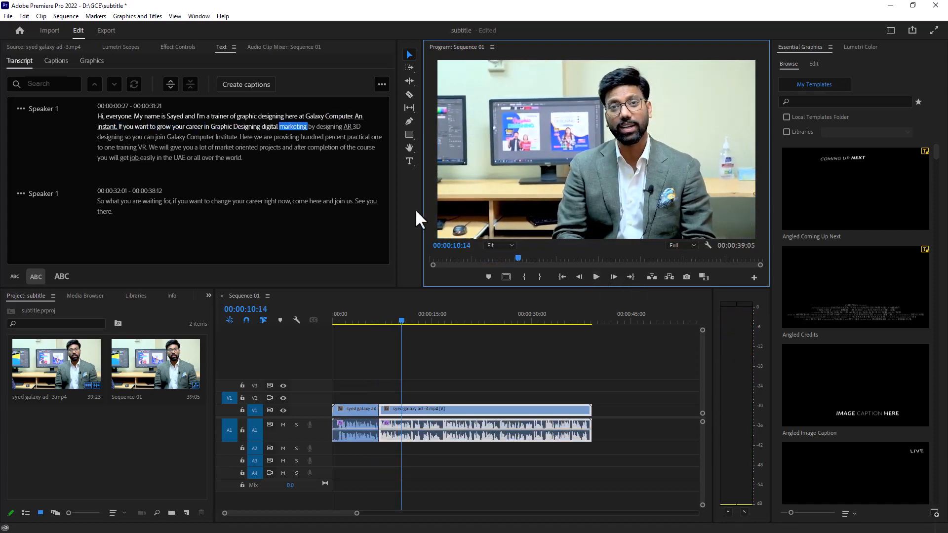
double_click(329, 126)
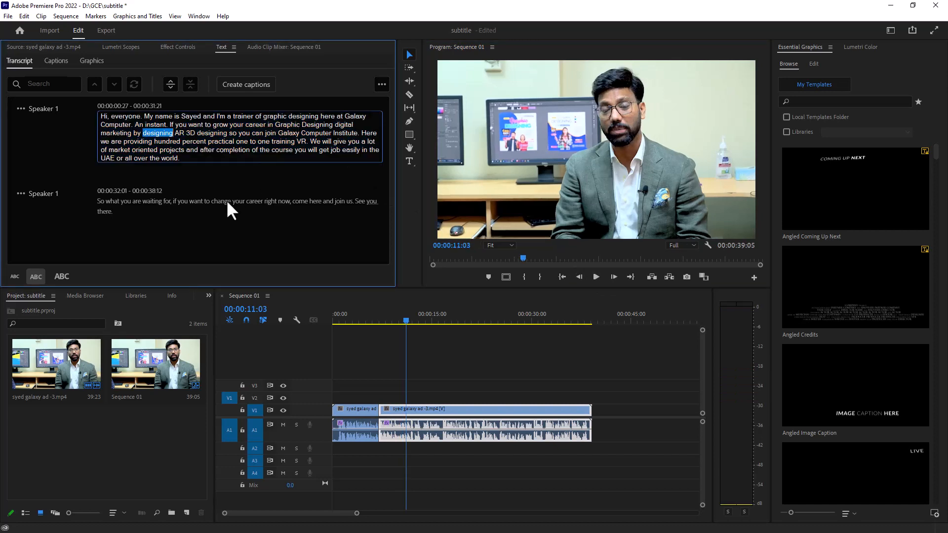
left_click(221, 221)
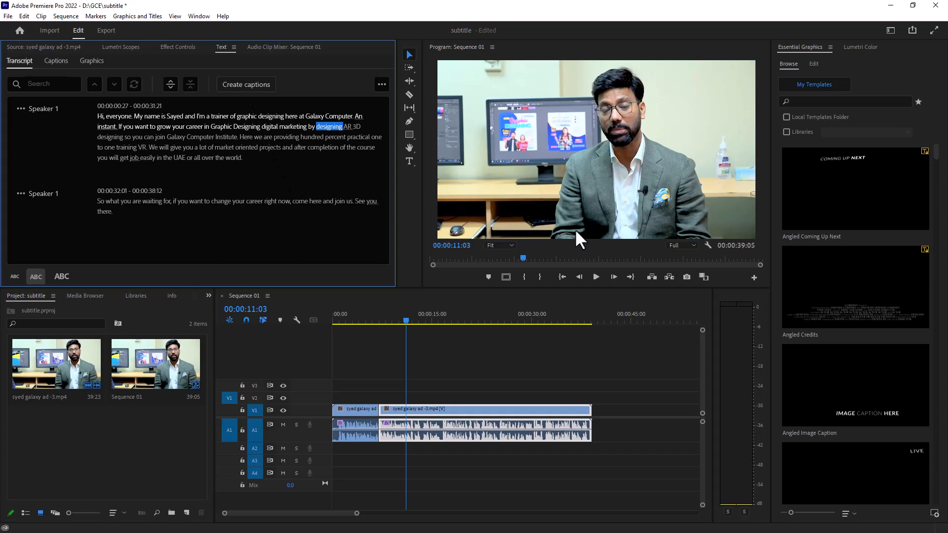
- Create captions from the sequence transcript with the Subtitle default preset, Subtitle format and double lines
left_click(265, 90)
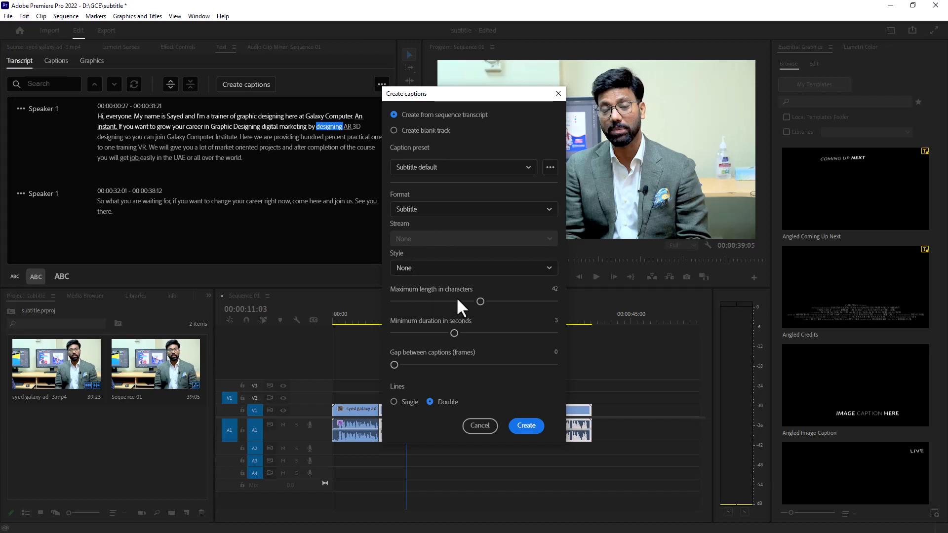
left_click(399, 403)
left_click(429, 402)
left_click(525, 426)
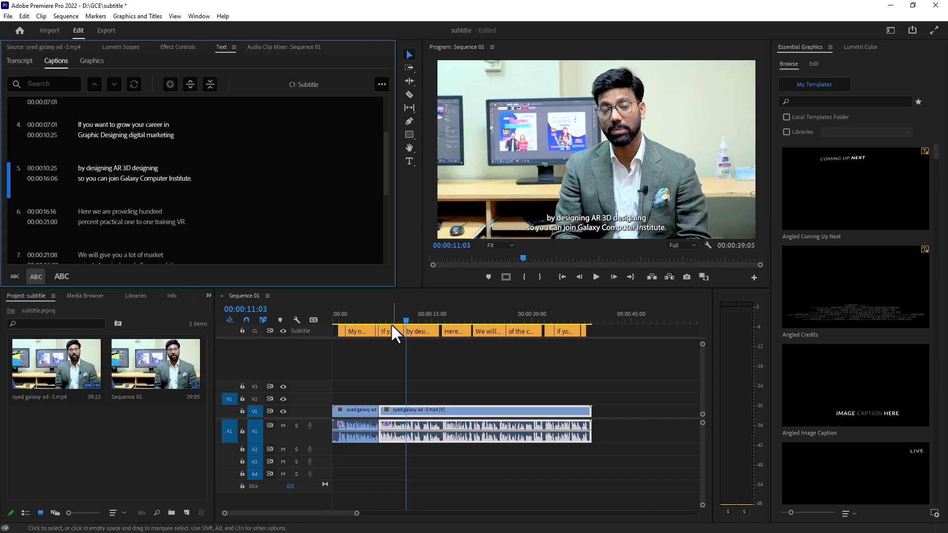
- Play the sequence from the start to check how the first two captions appear over the video
left_click_drag(378, 314, 320, 311)
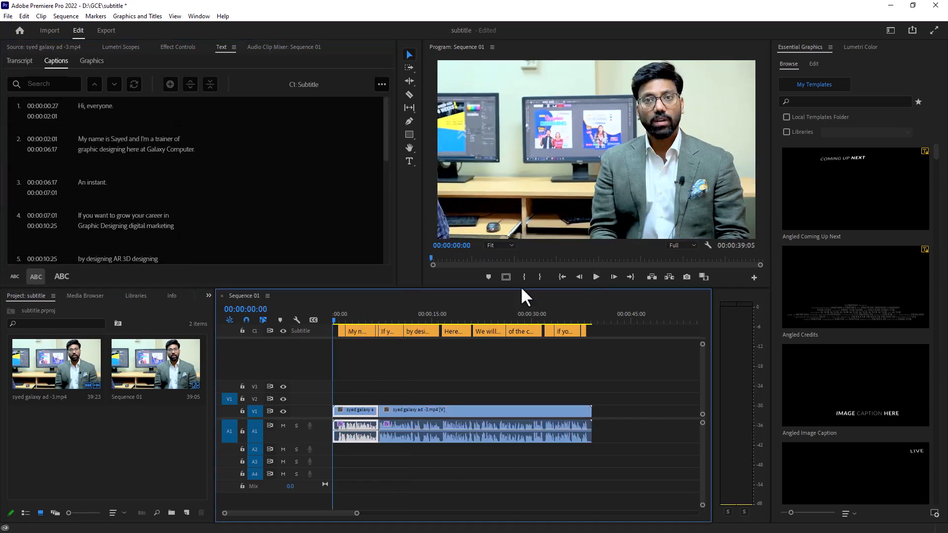
left_click(596, 277)
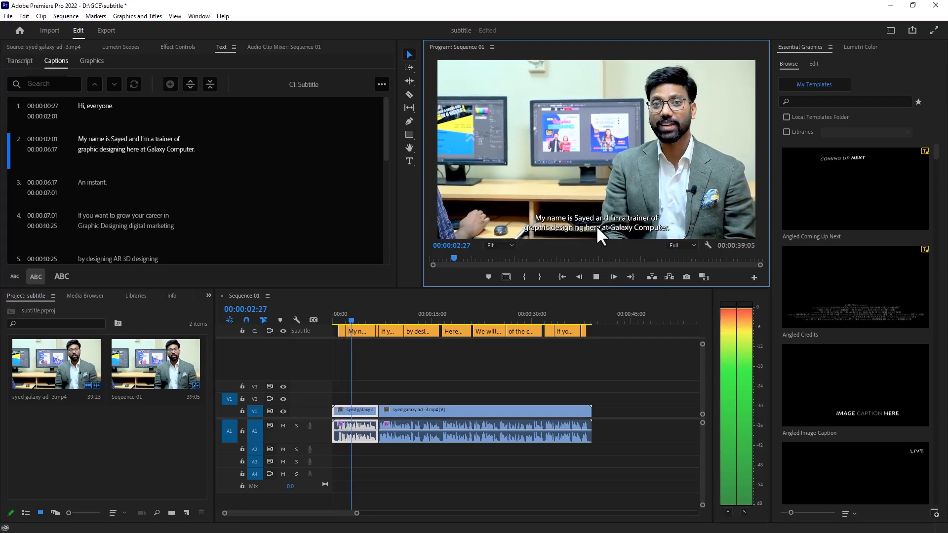
left_click(597, 277)
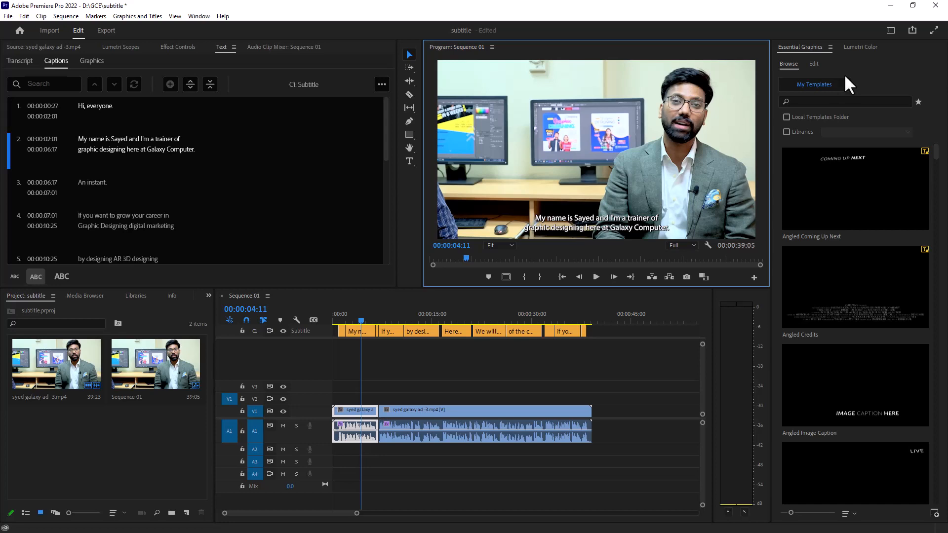
- Set the font of the second caption on the subtitle track to Oleo Script Swash Caps
left_click(363, 329)
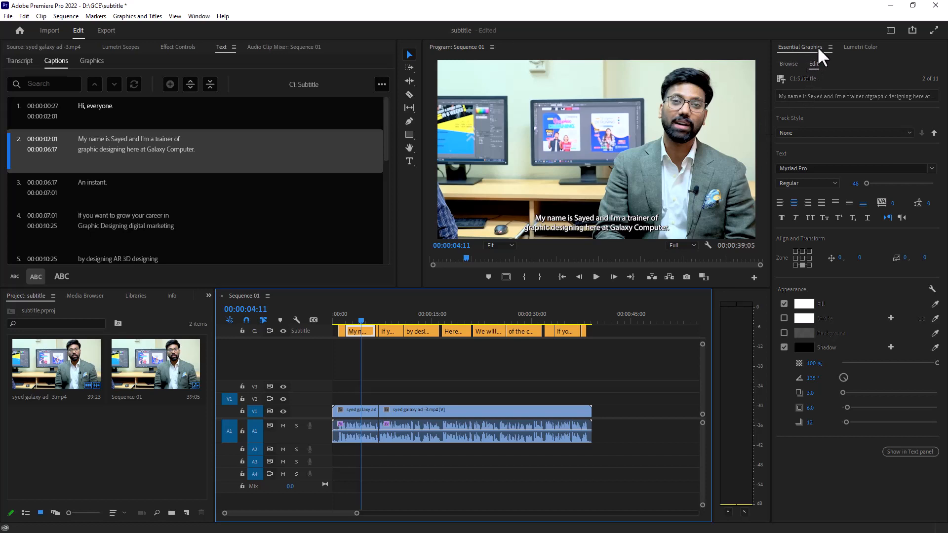
left_click(808, 64)
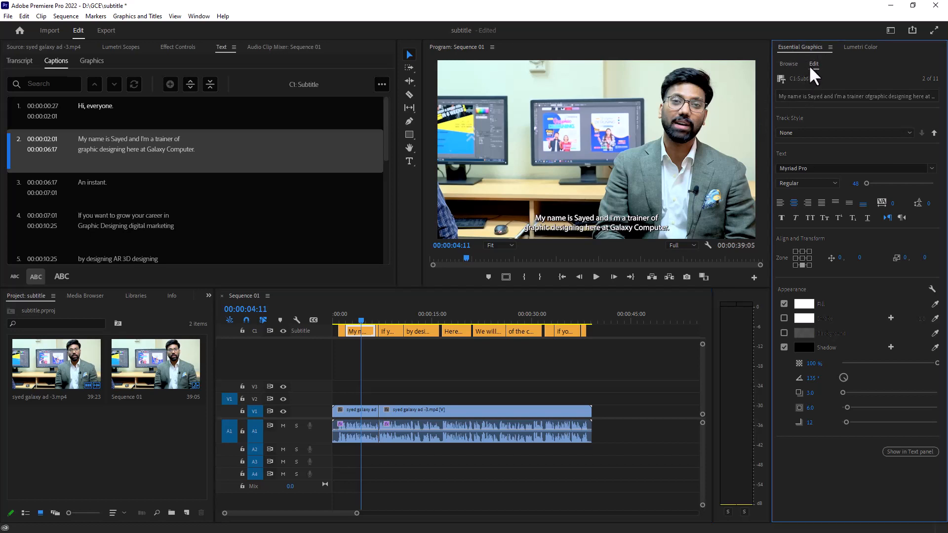
left_click(933, 170)
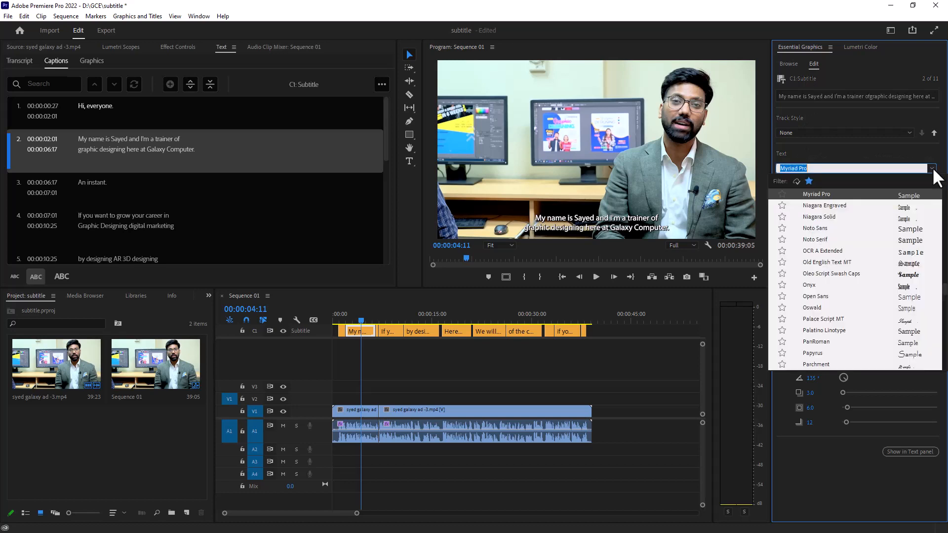
left_click(914, 277)
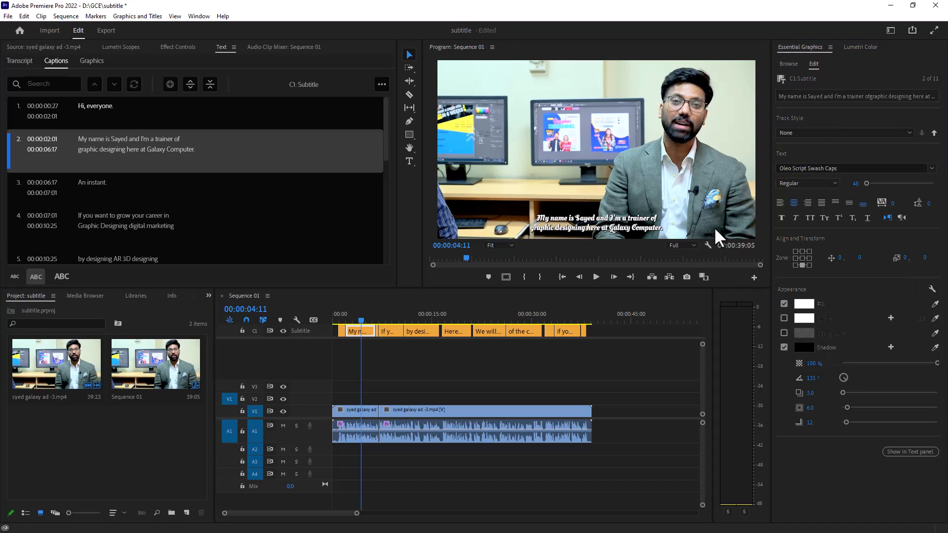
- Try left alignment and faux bold on the second caption's text, returning it to centred, non-bold text
left_click(781, 201)
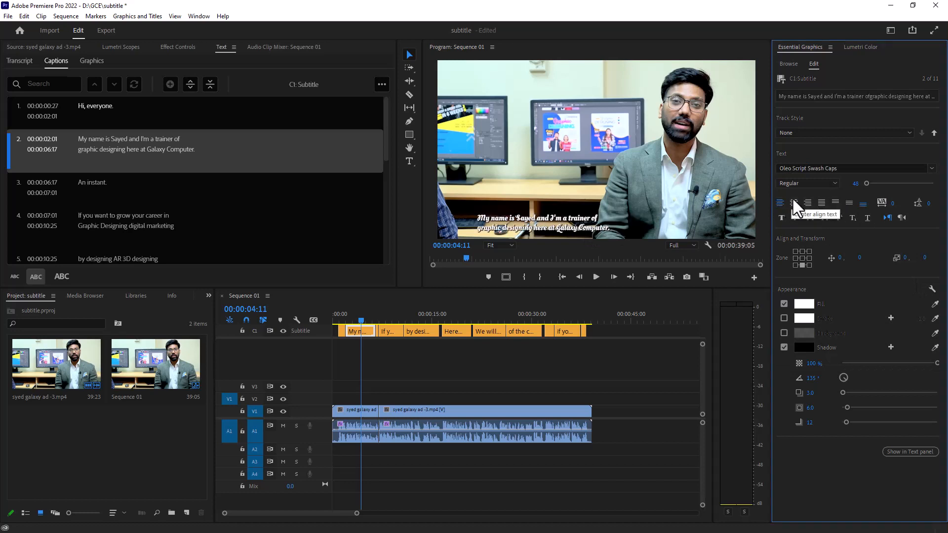
left_click(794, 200)
left_click(780, 218)
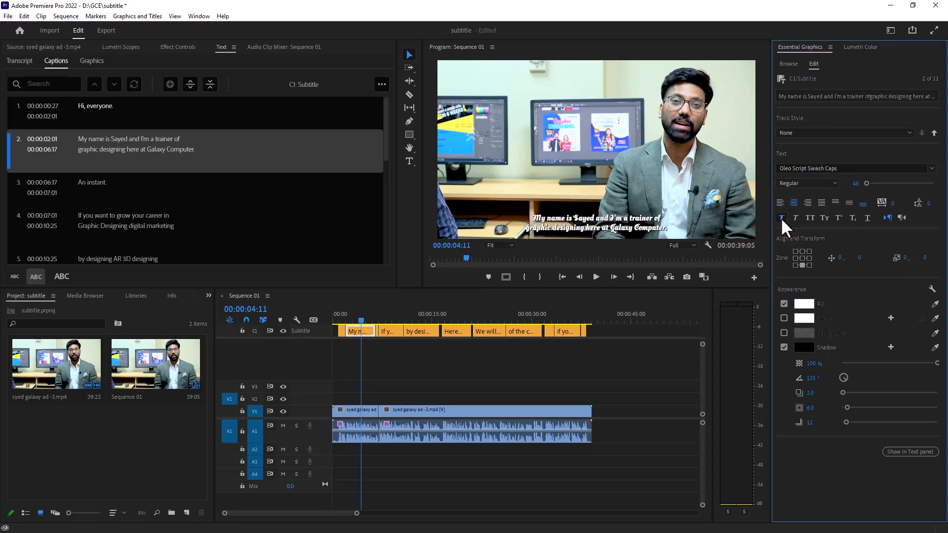
left_click(782, 219)
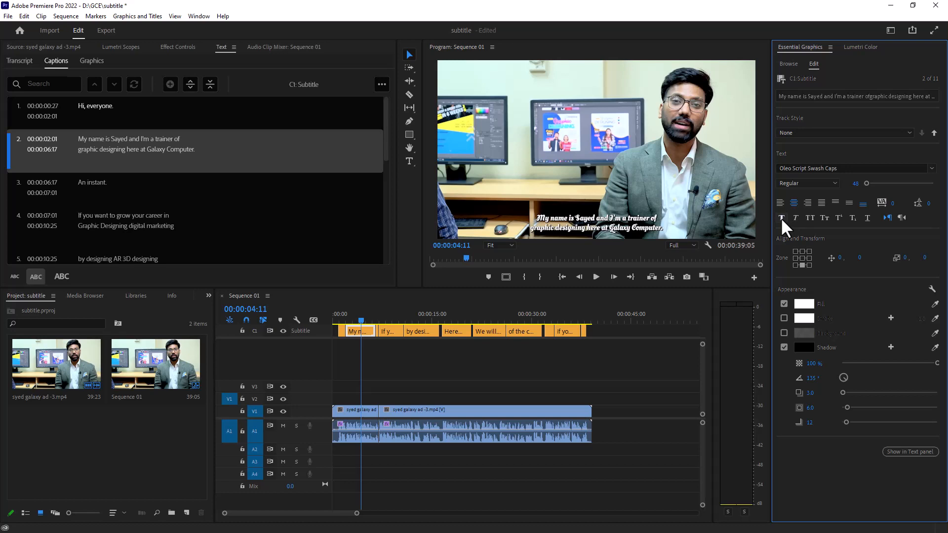
- Try the middle zone for the second caption, return it to the bottom-centre zone and set its vertical offset to -97
left_click(802, 258)
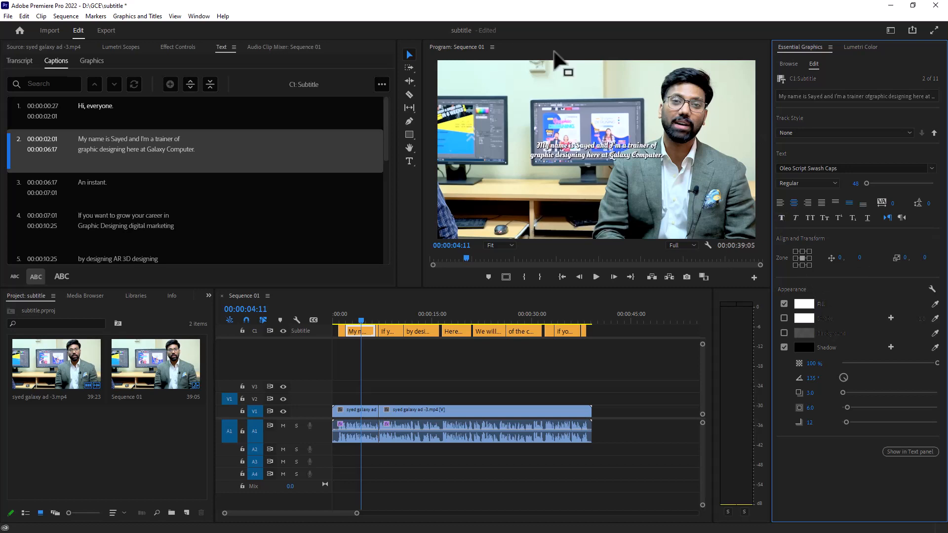
left_click(802, 265)
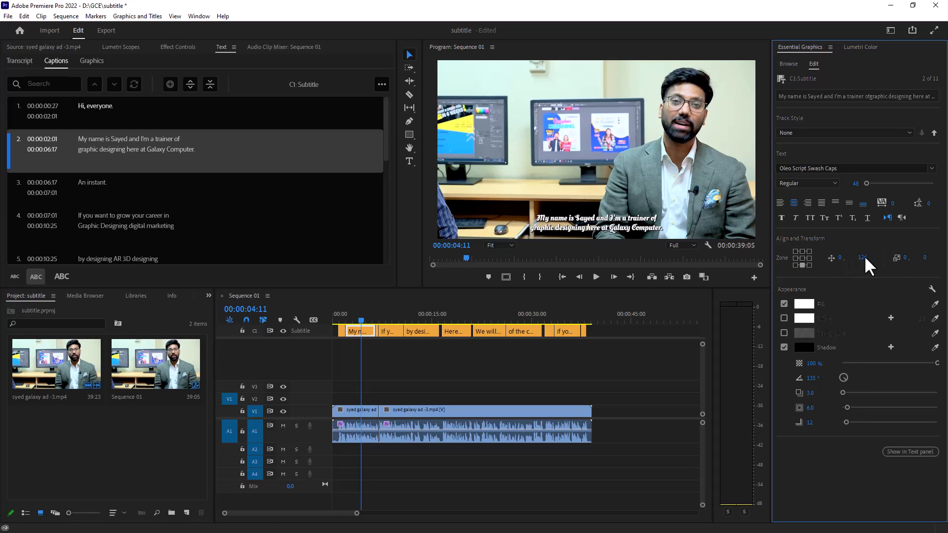
left_click_drag(863, 258, 759, 263)
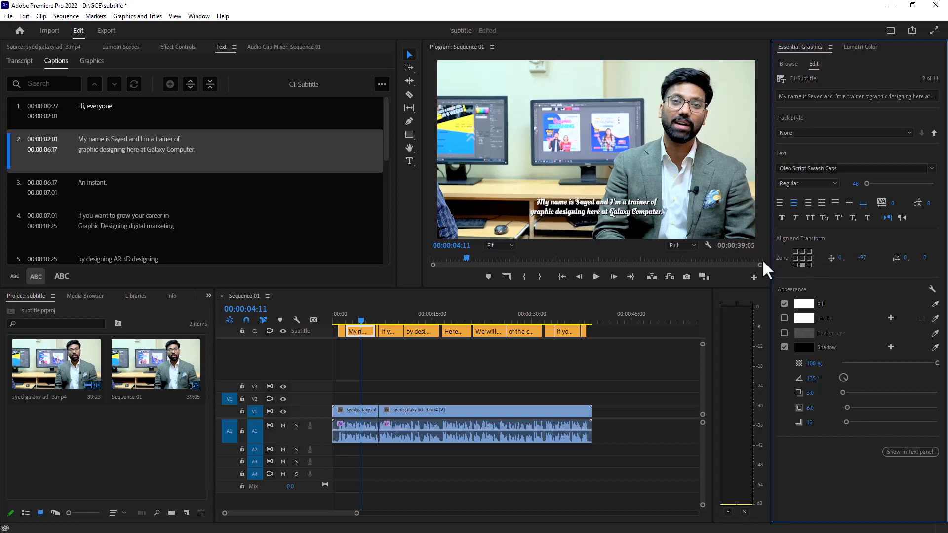
- Try a dark red AF1E1E fill, a thick white stroke and a background on the second caption's text
left_click(808, 306)
left_click_drag(455, 271, 459, 298)
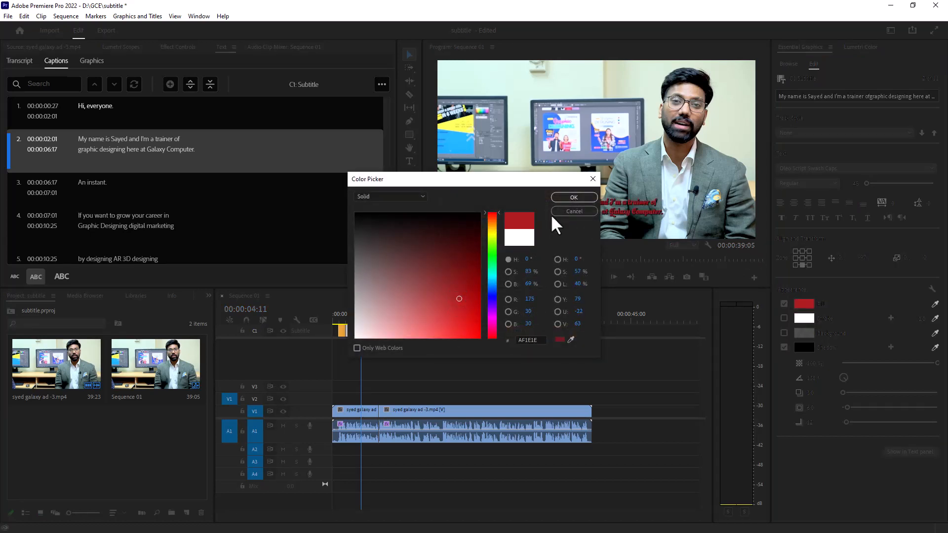
left_click(573, 197)
left_click(784, 319)
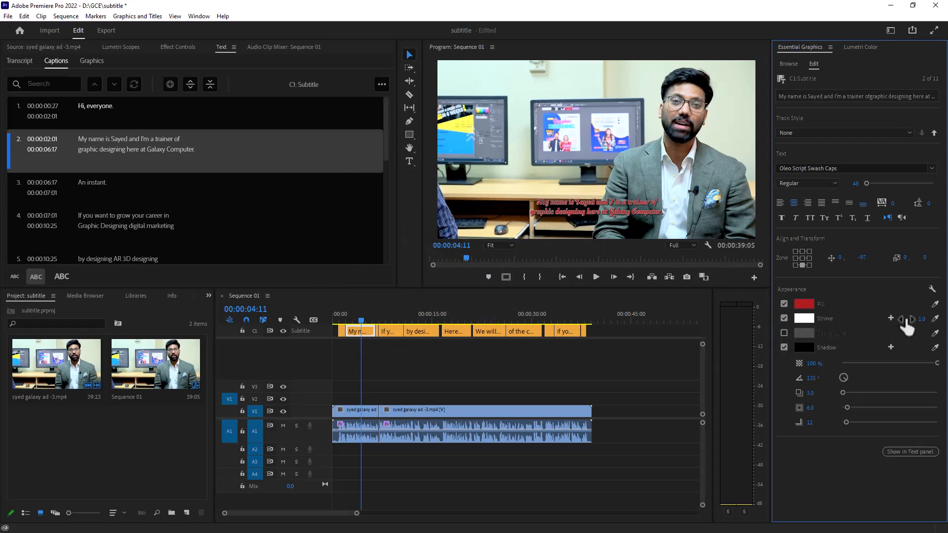
left_click_drag(923, 320, 928, 319)
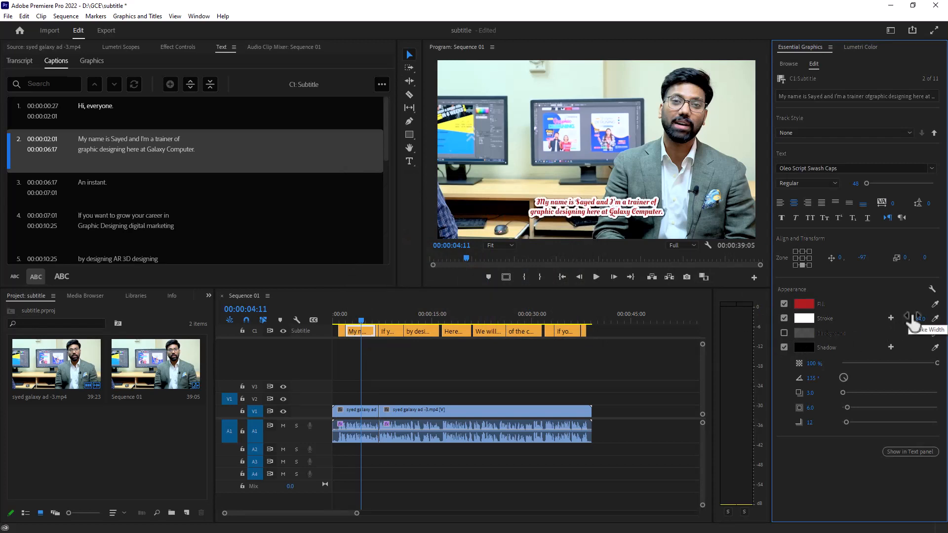
left_click(784, 333)
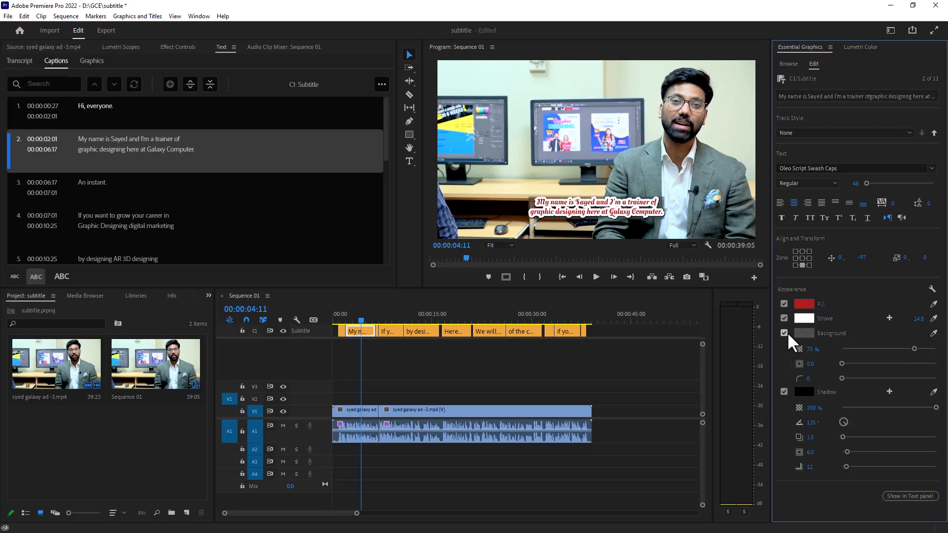
left_click(784, 333)
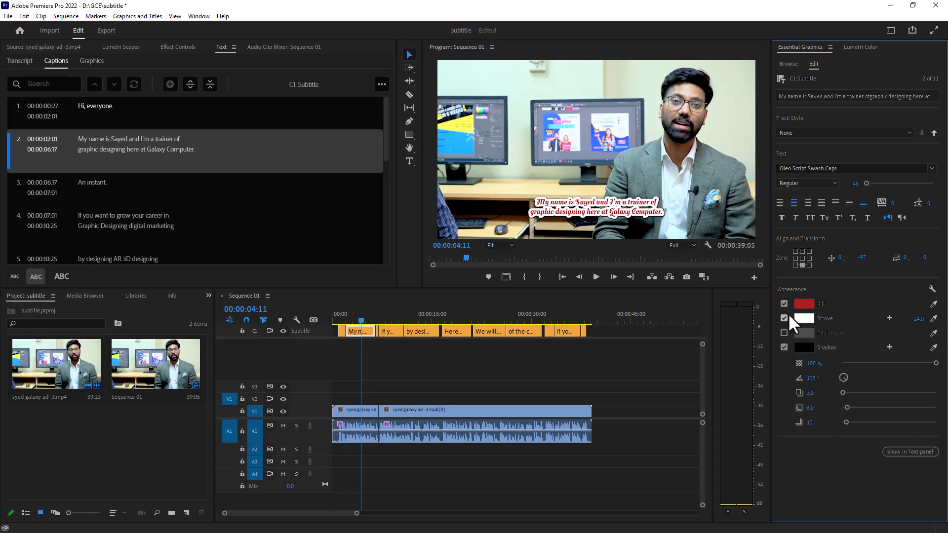
- Switch off the second caption's stroke and return its fill to white, FFFFFF
left_click(784, 317)
left_click(807, 304)
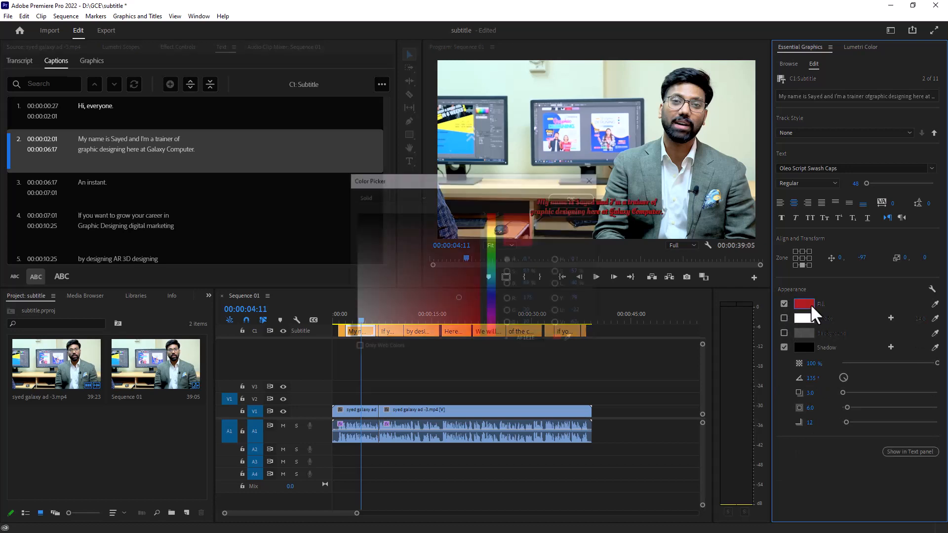
left_click_drag(410, 232, 355, 339)
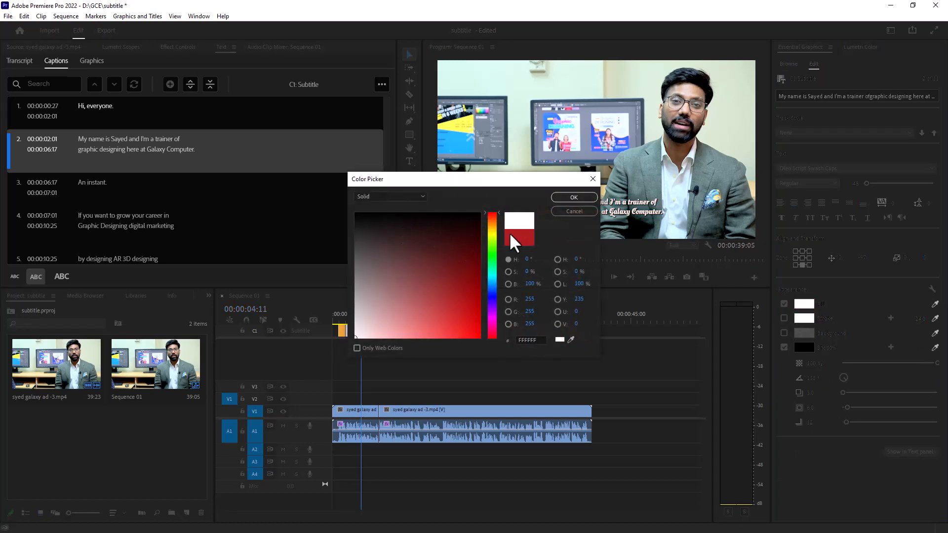
left_click(560, 199)
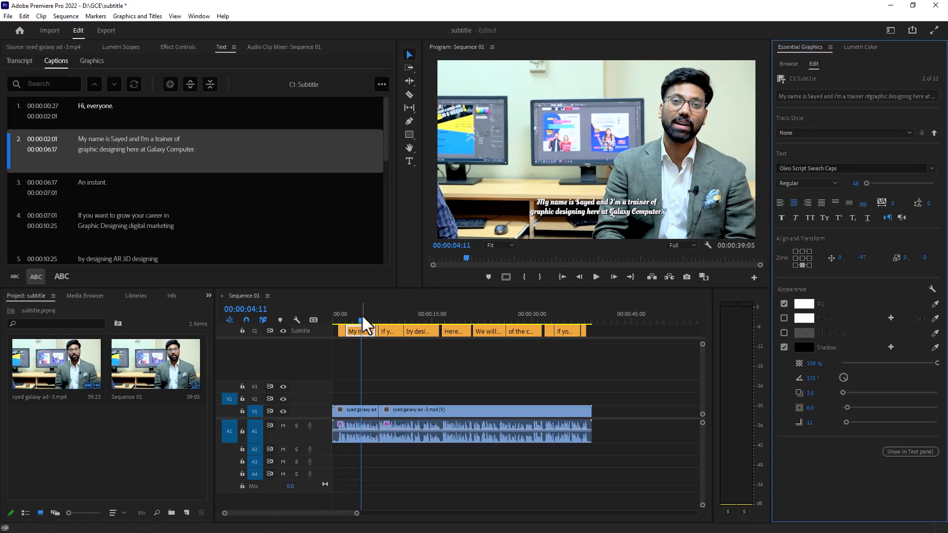
- Push the second caption's style attributes to all captions on the track
mouse_move(361, 318)
left_mouse_down()
mouse_move(417, 320)
mouse_move(366, 327)
left_mouse_up()
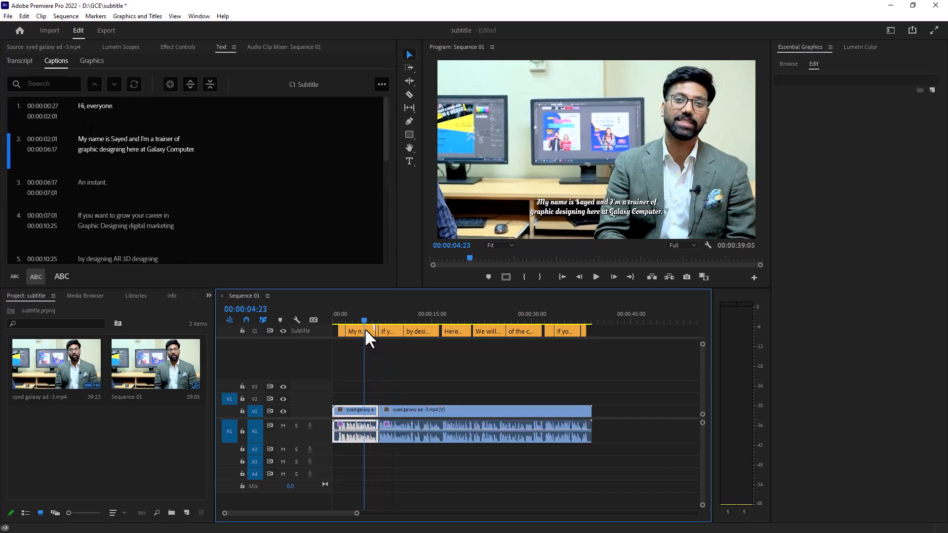
left_click(356, 330)
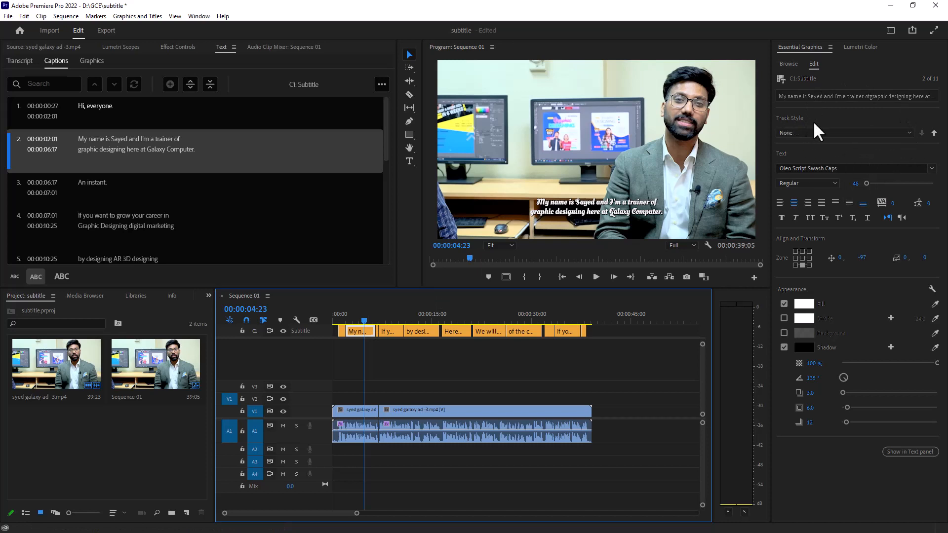
left_click(933, 135)
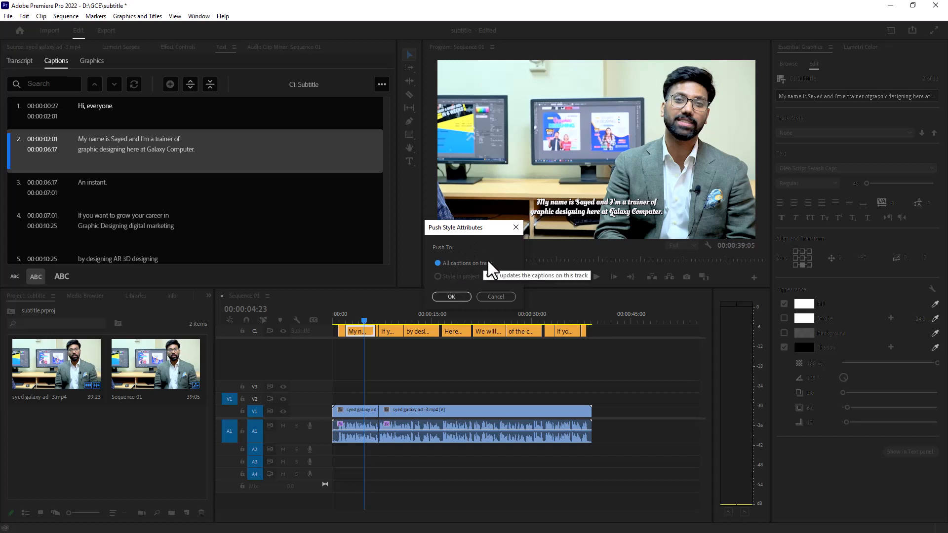
left_click(450, 297)
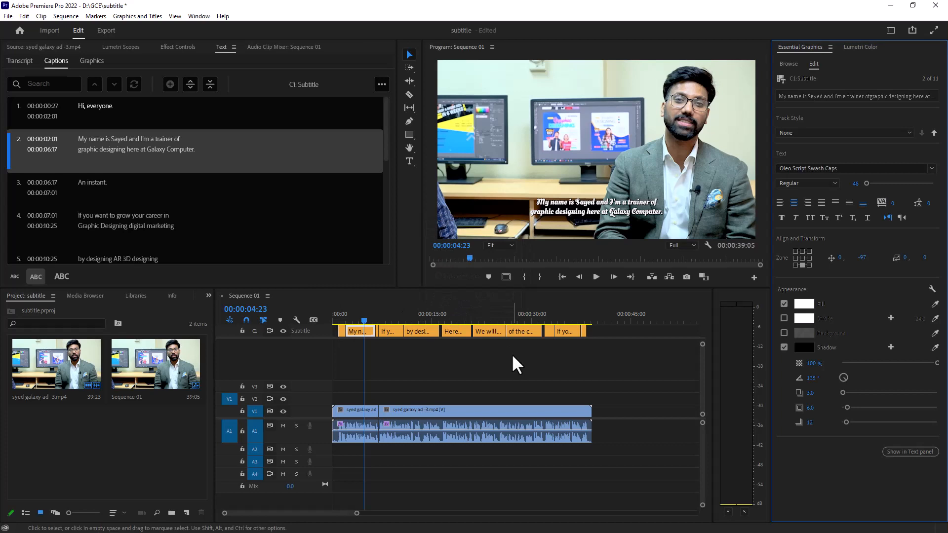
- Move all captions on the subtitle track to the centre zone of the frame and check the result on the fifth and sixth captions
left_click_drag(390, 316, 424, 323)
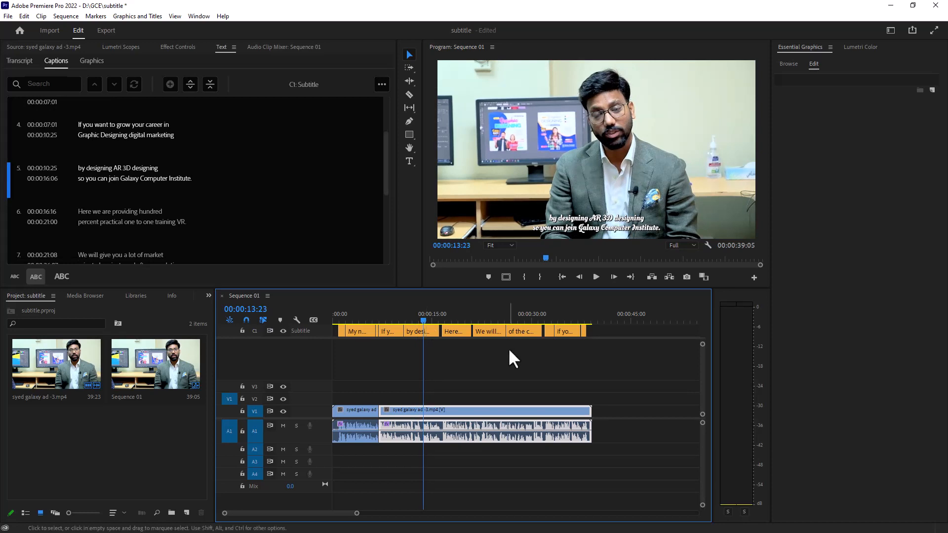
left_click_drag(622, 368, 334, 308)
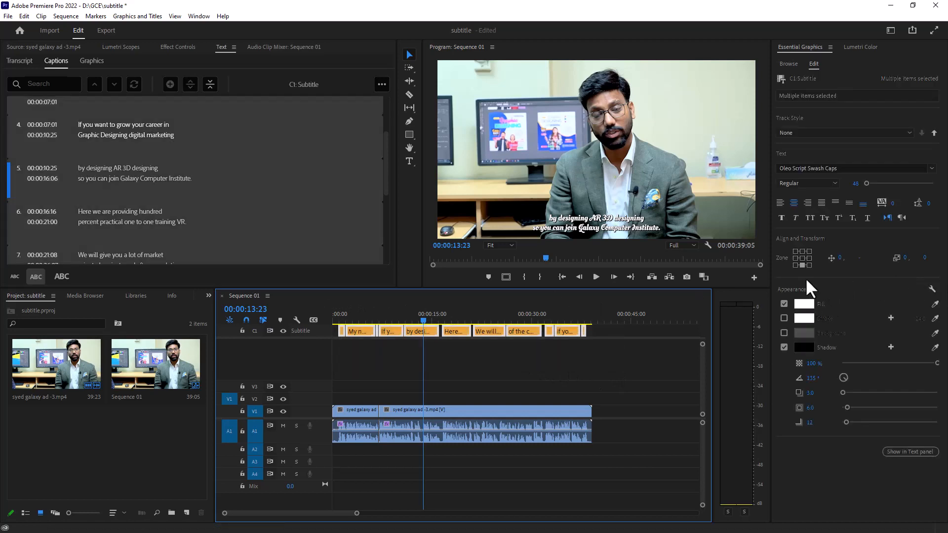
left_click(797, 258)
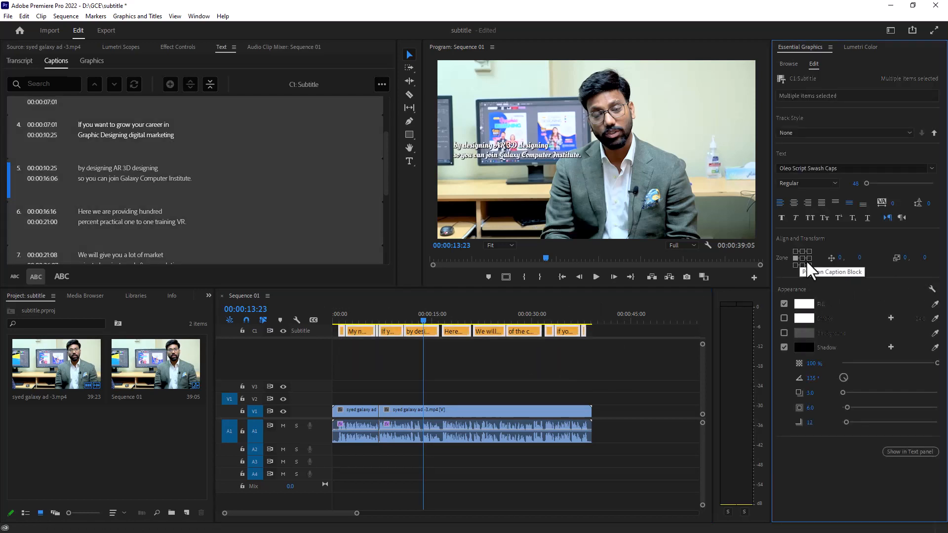
left_click(802, 257)
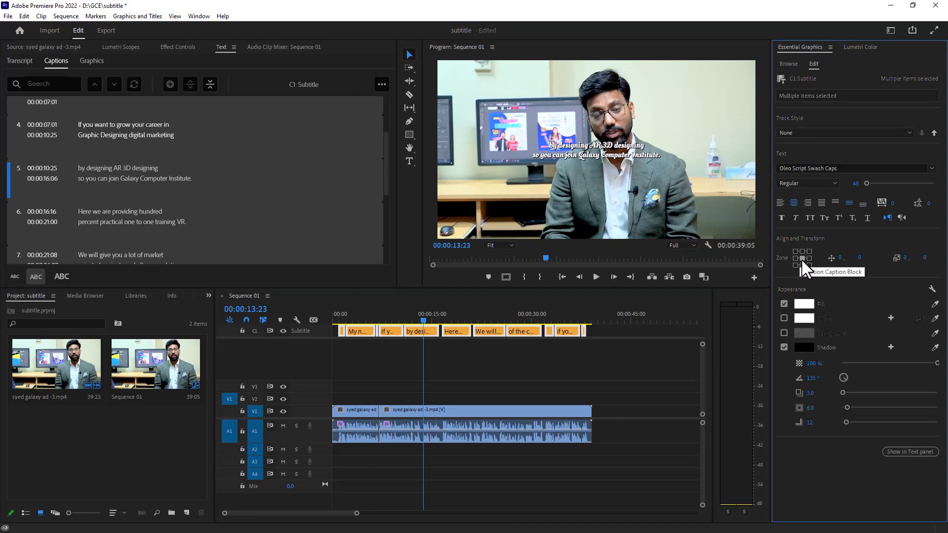
left_click(451, 319)
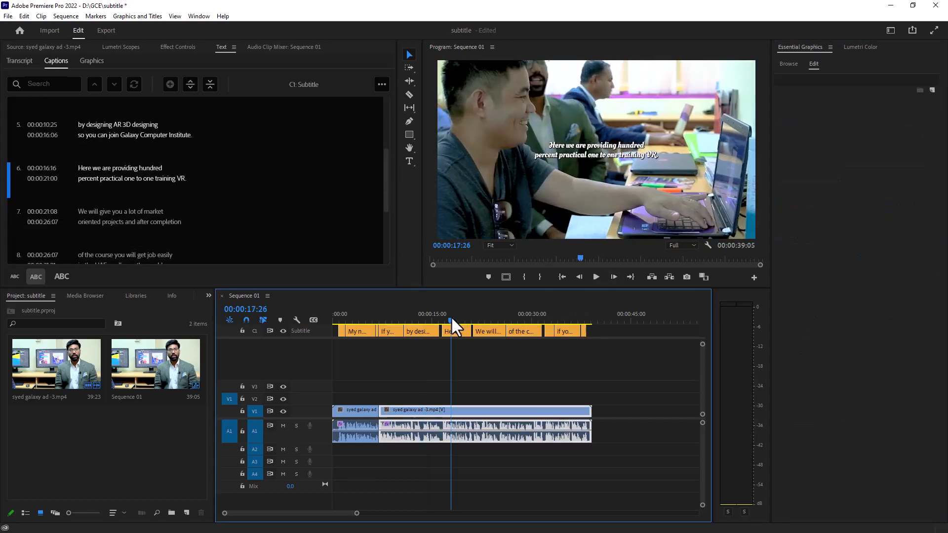
left_click_drag(451, 318, 453, 318)
left_click(423, 318)
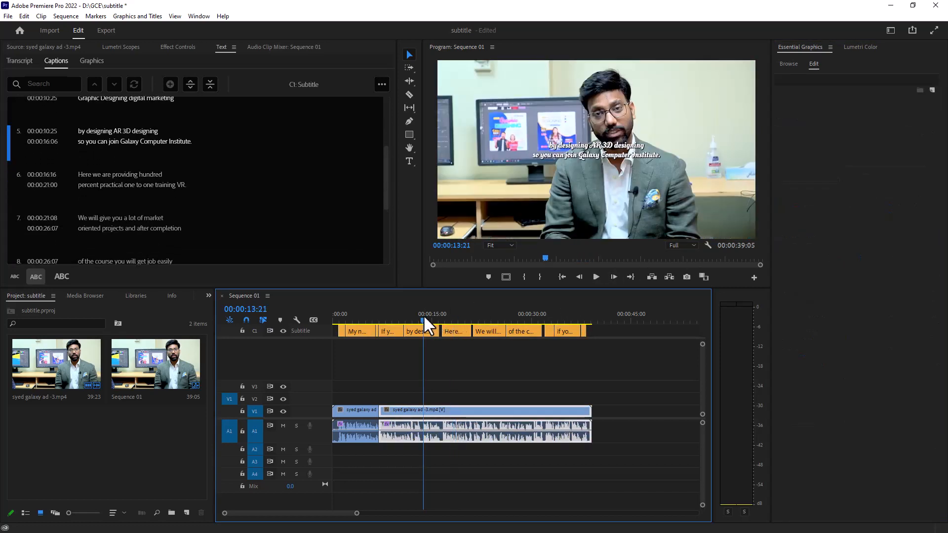
- Trim the fifth caption to run from 00:00:12:01 to 00:00:14:15, and open the fifth and sixth captions' text for editing
left_click_drag(438, 331, 416, 317)
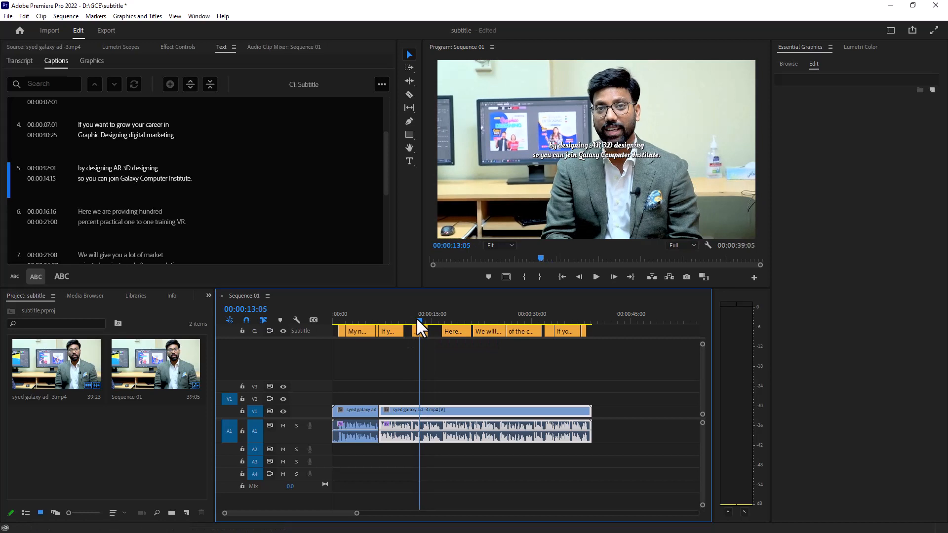
double_click(94, 166)
left_click(109, 173)
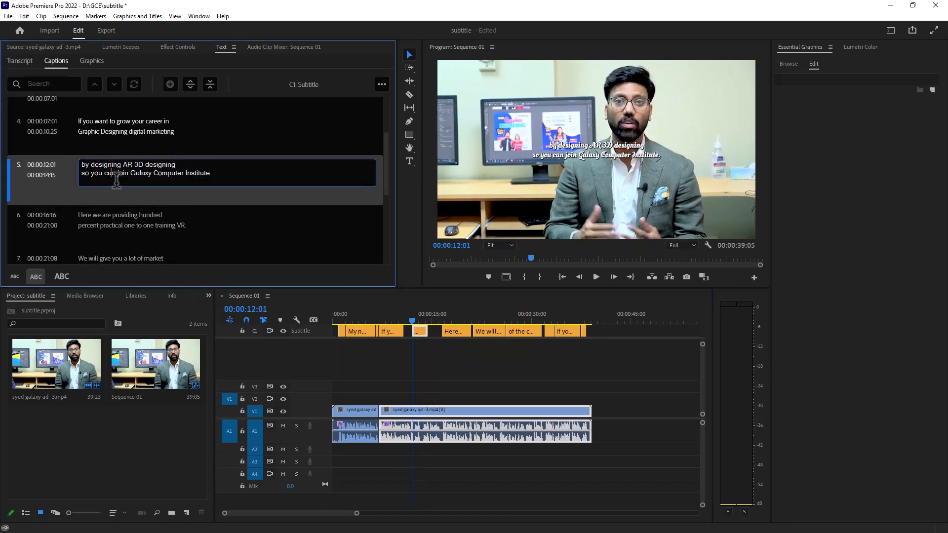
left_click(114, 226)
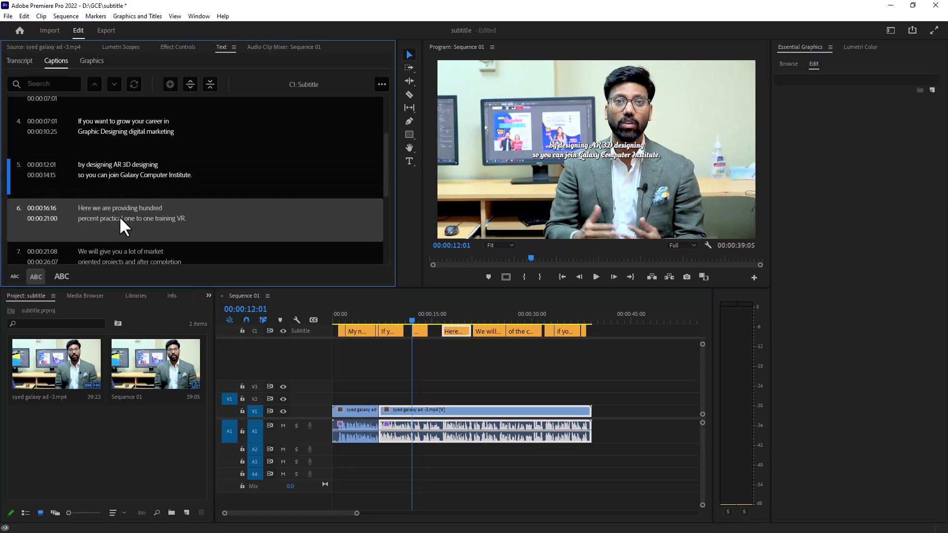
double_click(119, 216)
left_click(129, 213)
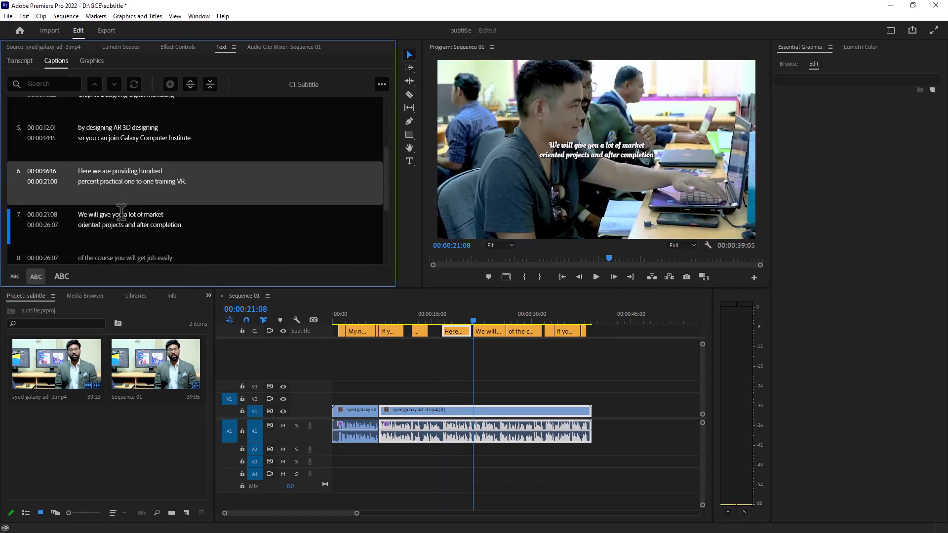
left_click(411, 369)
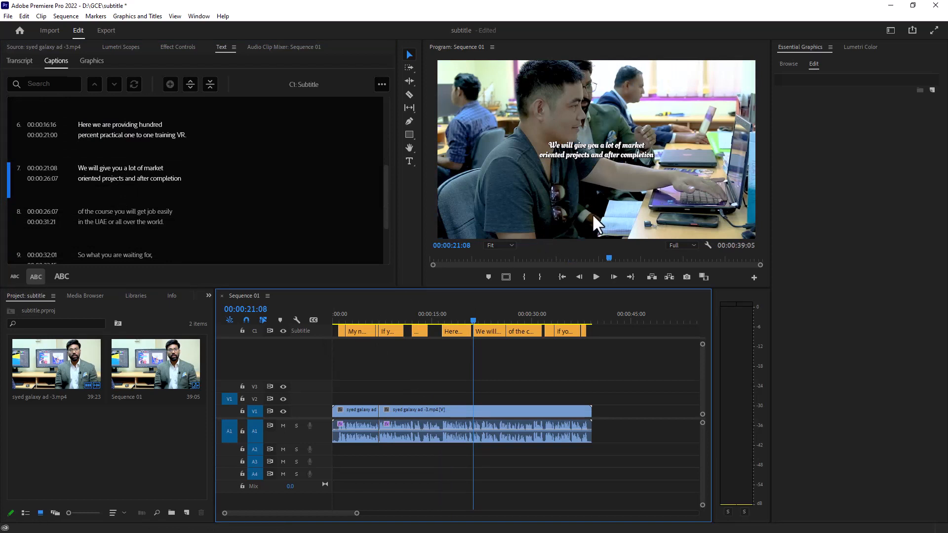
- Delete the subtitle track and transcribe the sequence again in English from the Audio 1 track
right_click(316, 334)
left_click(367, 379)
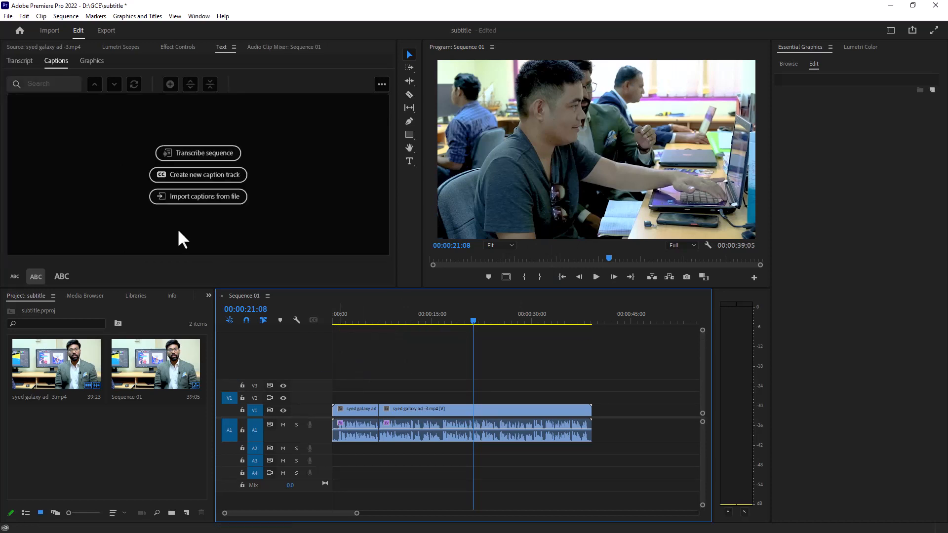
left_click(213, 155)
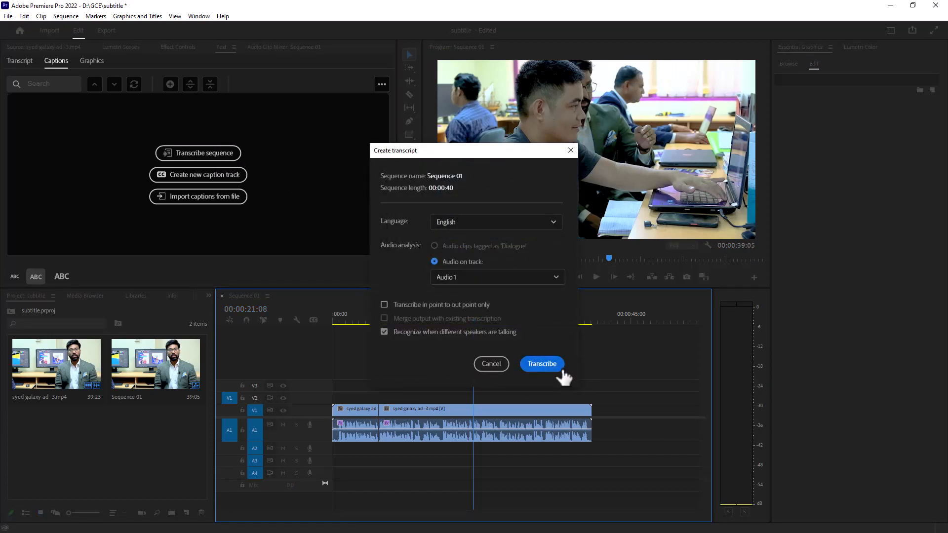
left_click(542, 364)
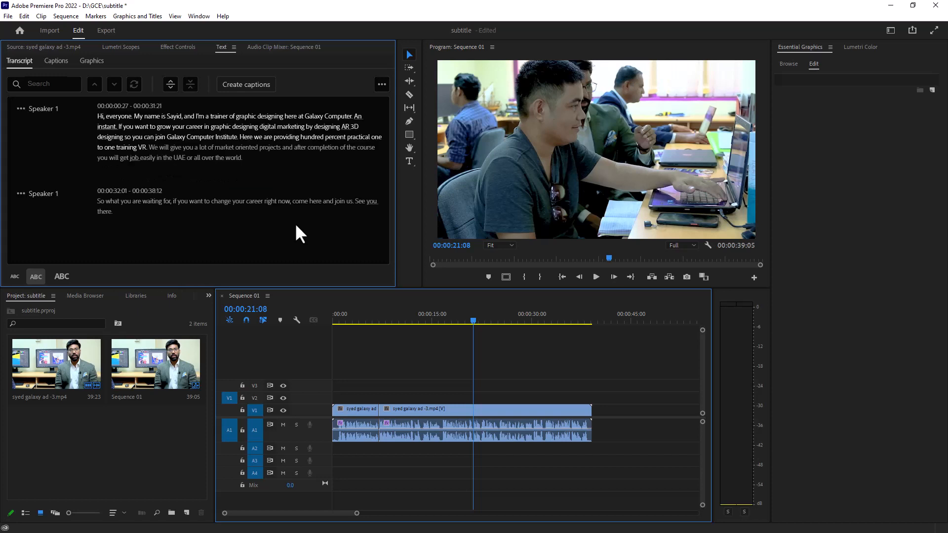
- Correct the spelling of the speaker's name in the first transcript segment
key("space")
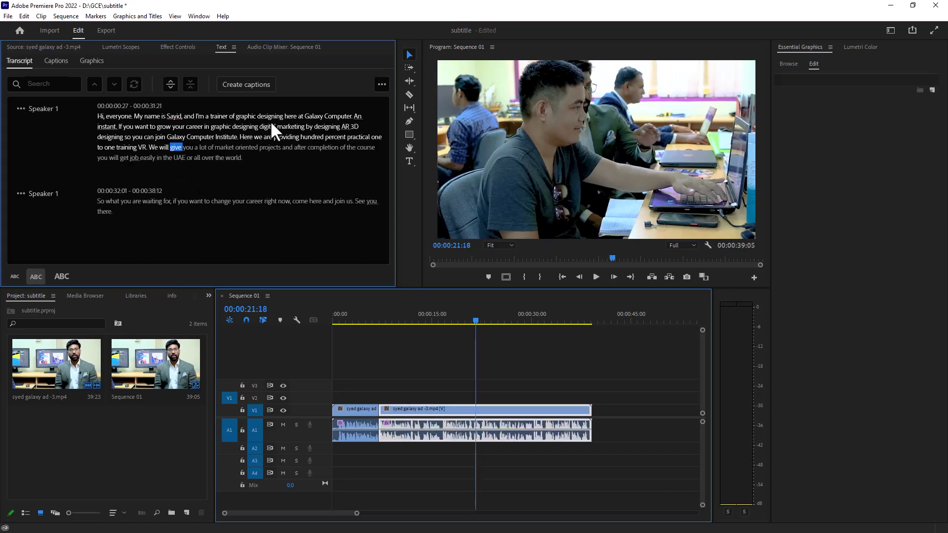
double_click(171, 115)
type("Sayed")
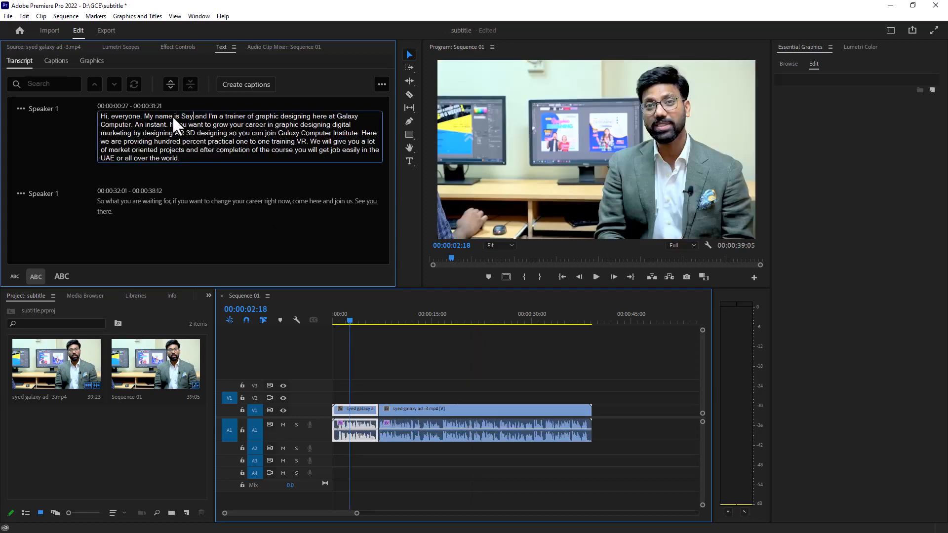
left_click(221, 202)
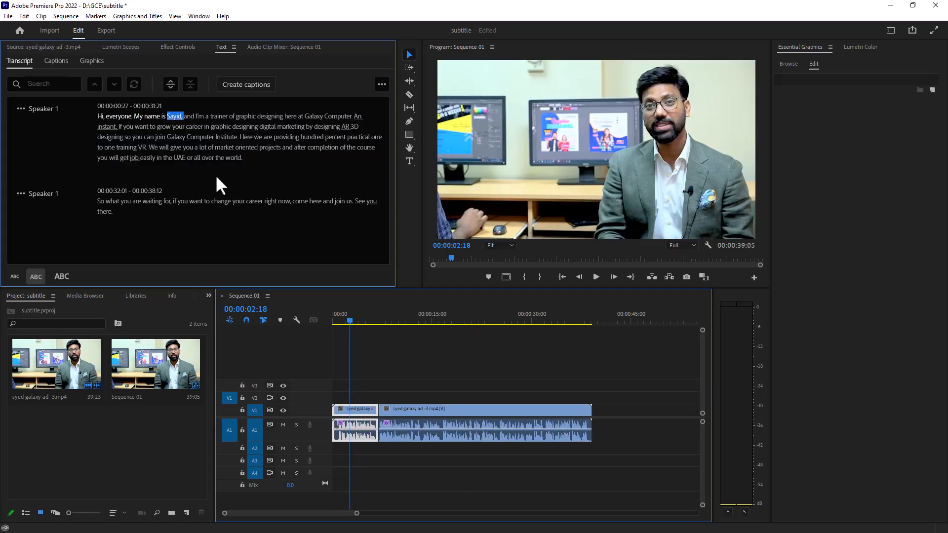
- Create subtitle captions from the sequence transcript with single lines and a much shorter maximum character length
left_click(256, 87)
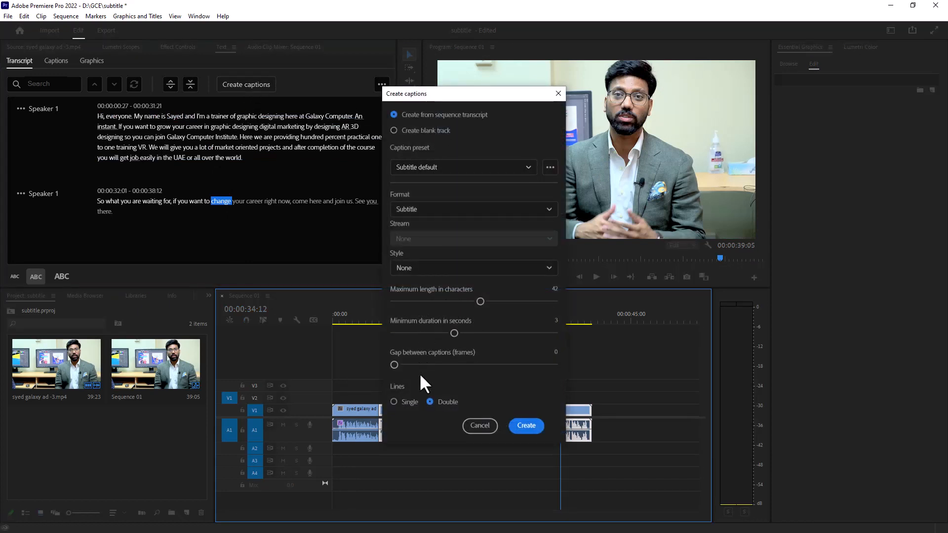
left_click(411, 403)
left_click(434, 302)
left_click(415, 302)
left_click_drag(416, 298, 413, 298)
left_click(527, 426)
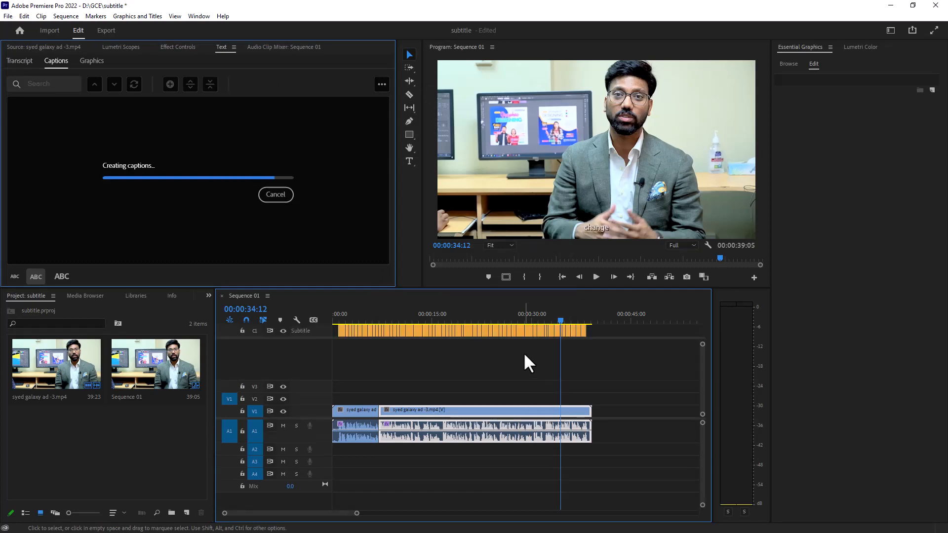
scroll(114, 191, "down", 6)
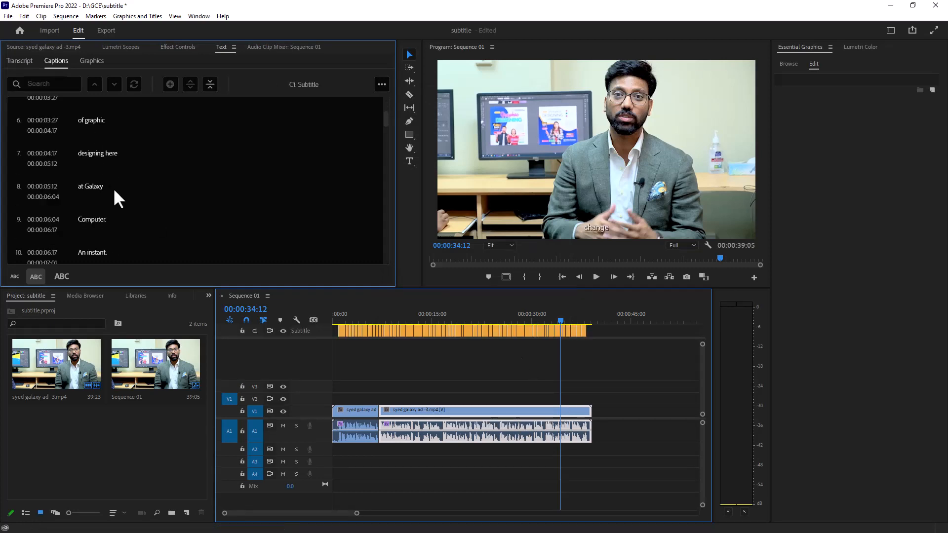
- Move all captions on the subtitle track to the centre zone and set their font size to 120
left_click_drag(614, 368, 306, 296)
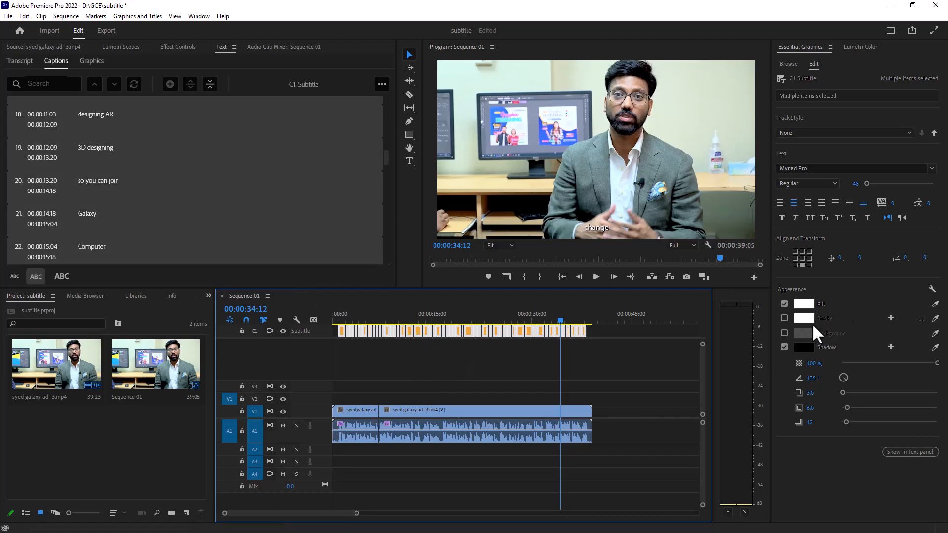
left_click(800, 258)
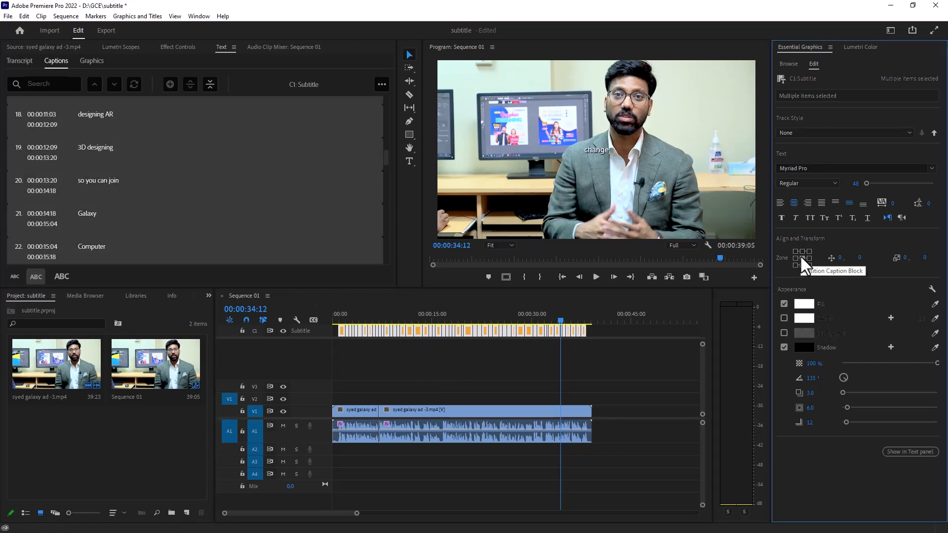
left_click(858, 187)
key("Return")
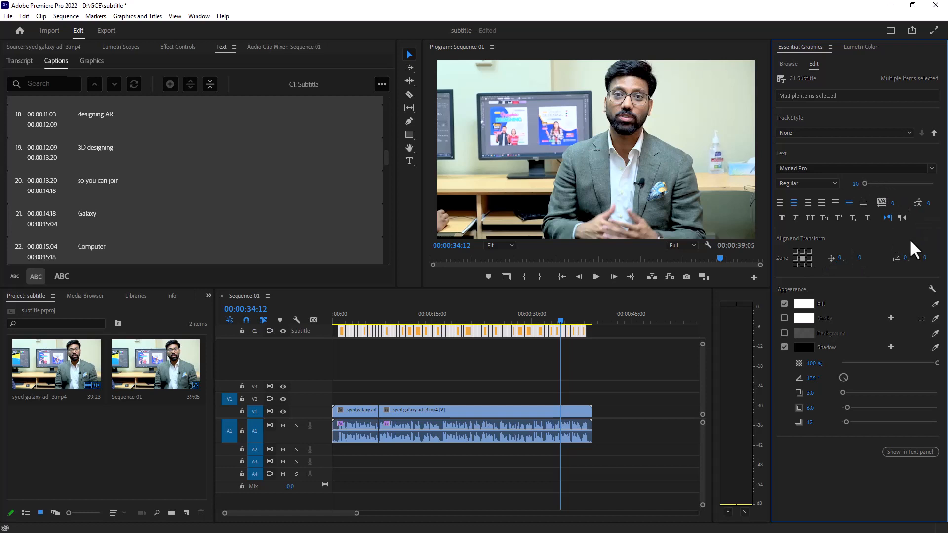
left_click(857, 184)
type("100")
key("Return")
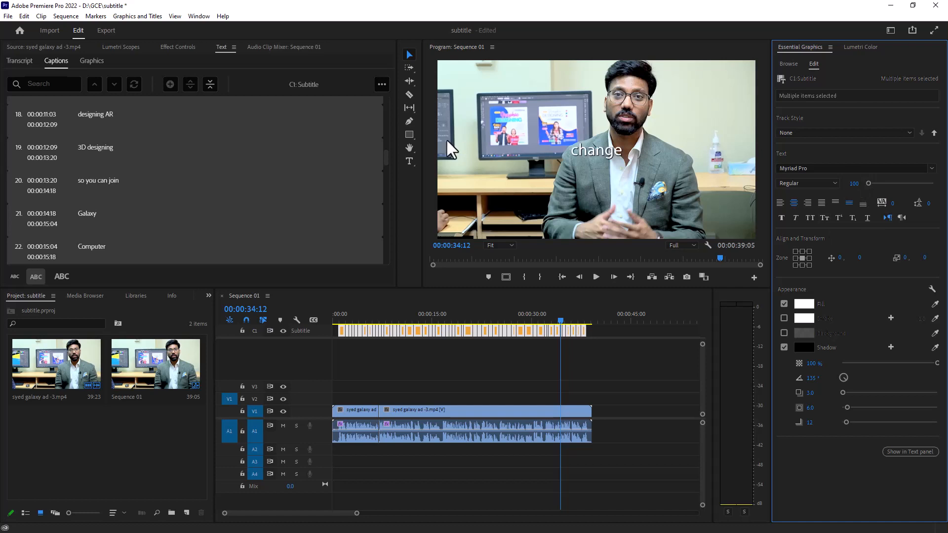
left_click(856, 183)
type("120")
key("Return")
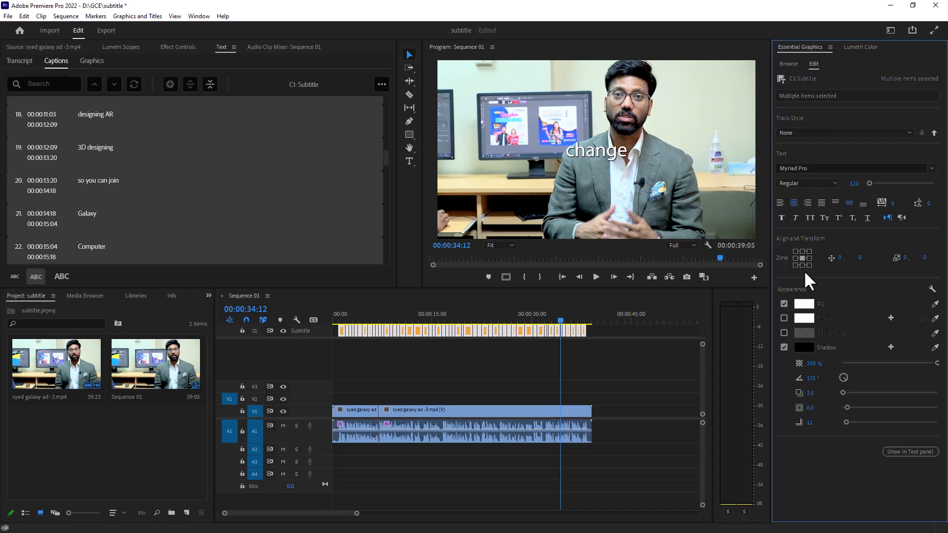
- Offset all captions vertically to 187 and give them a background with size 21.6 and corner radius 39
left_click_drag(859, 257, 898, 258)
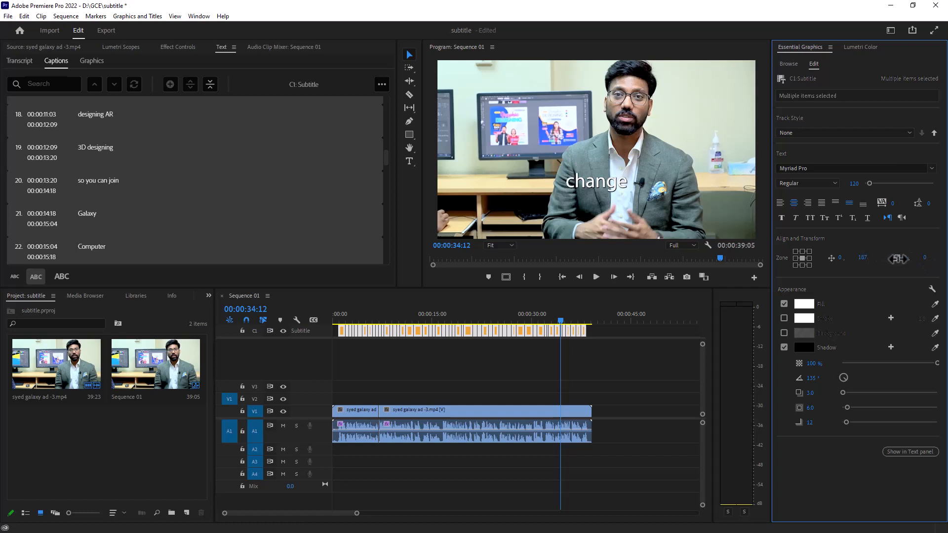
left_click(786, 334)
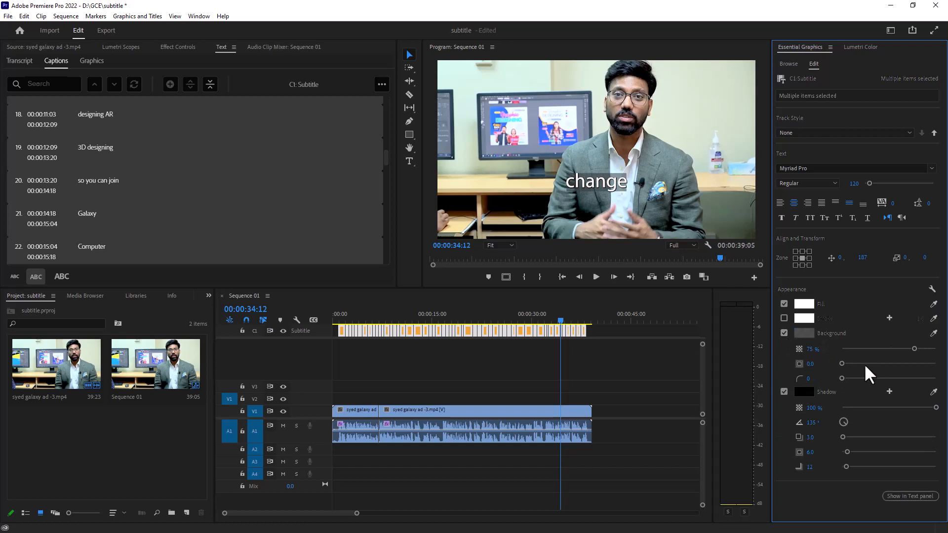
left_click_drag(849, 363, 861, 363)
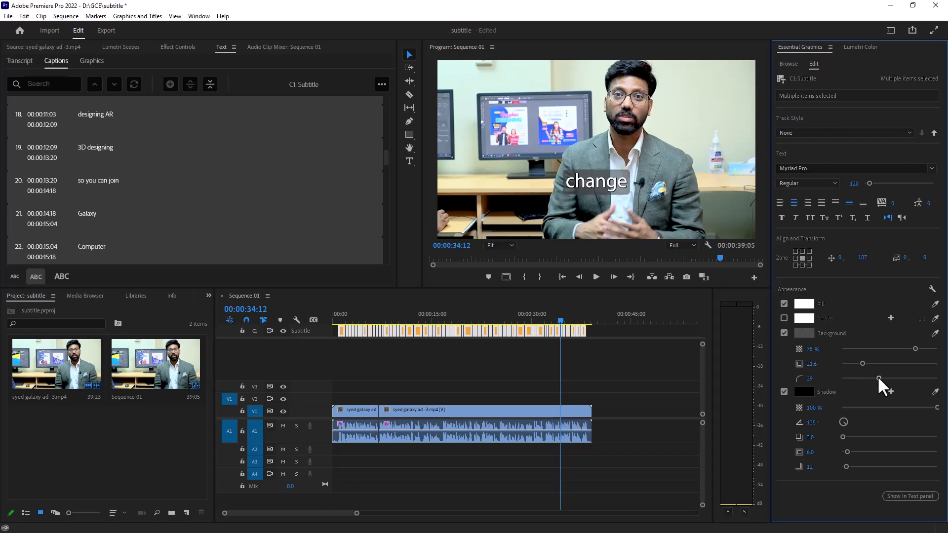
- Play the opening seconds of the sequence to check the short captions against the speech
left_click_drag(473, 319, 353, 314)
left_click(596, 277)
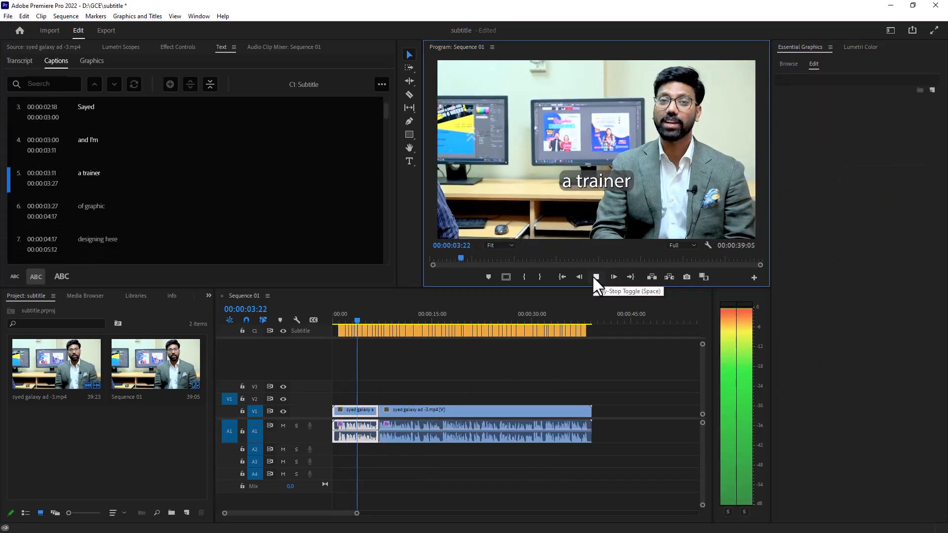
left_click(595, 278)
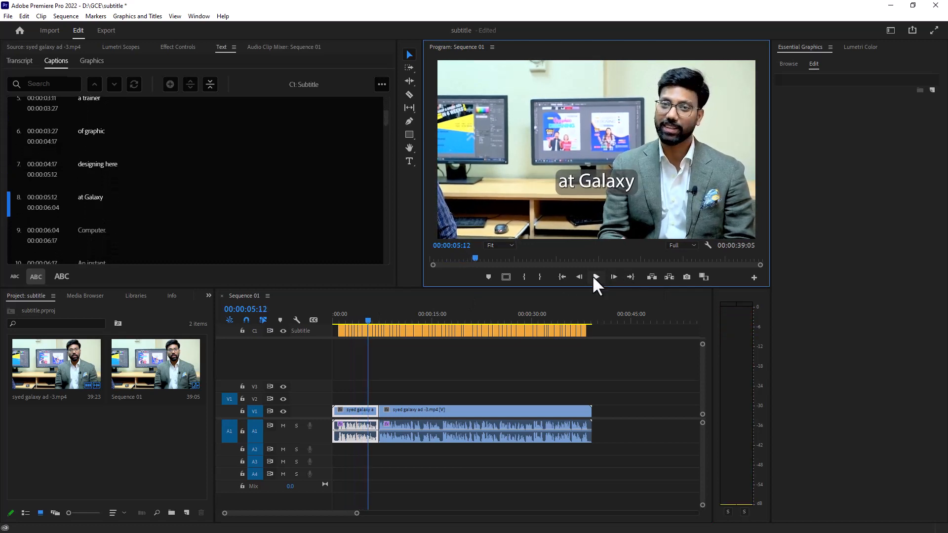
left_click(595, 277)
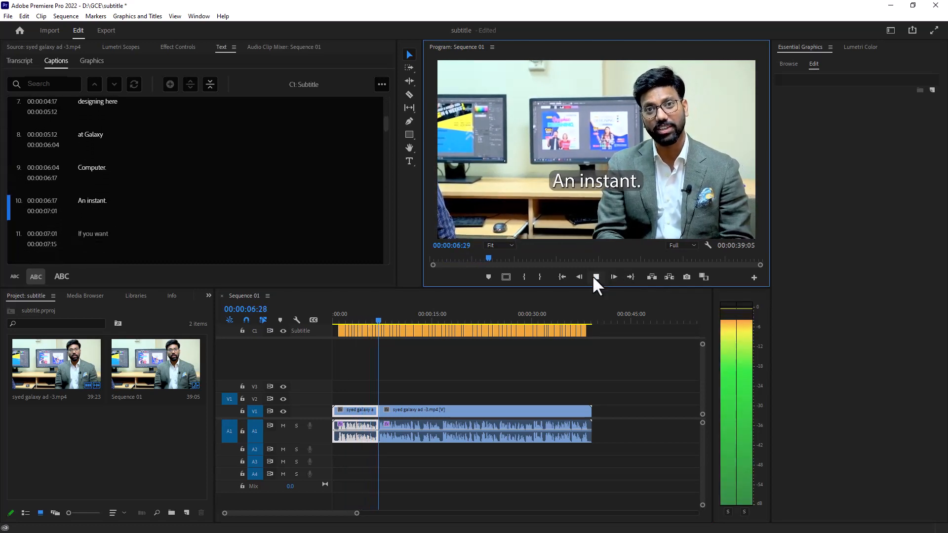
left_click(595, 277)
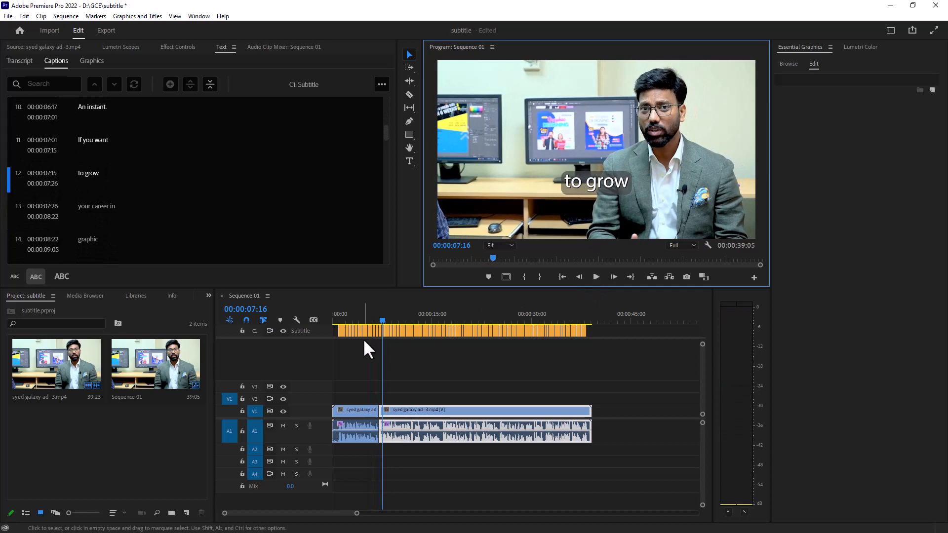
- Change the background of all captions to red, FF0000, at 100 % opacity
left_click_drag(590, 374, 340, 304)
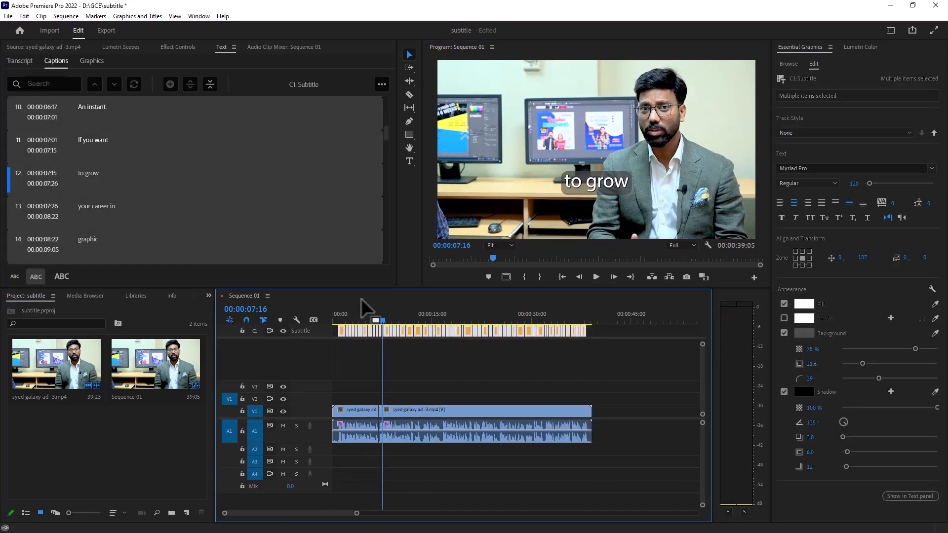
left_click(804, 333)
left_click_drag(447, 326, 483, 336)
left_click(573, 202)
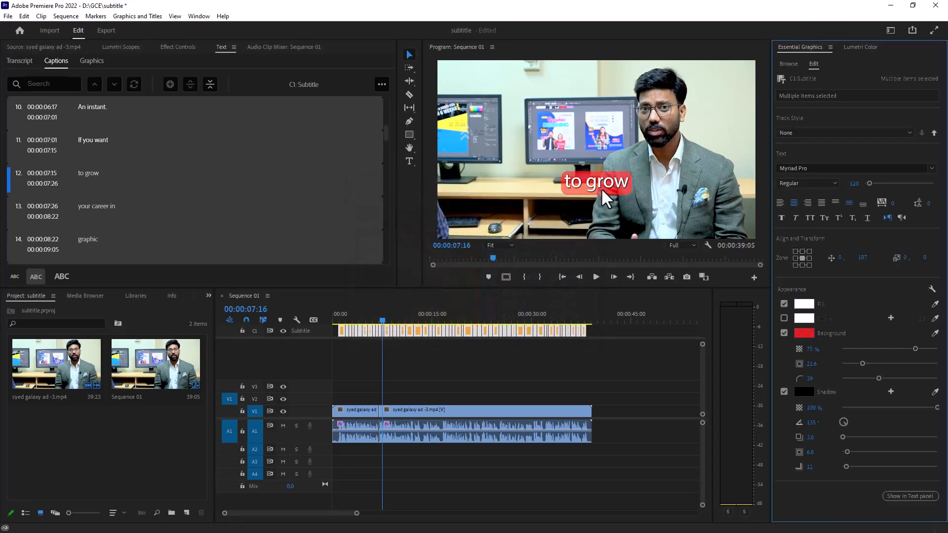
left_click_drag(918, 349, 938, 348)
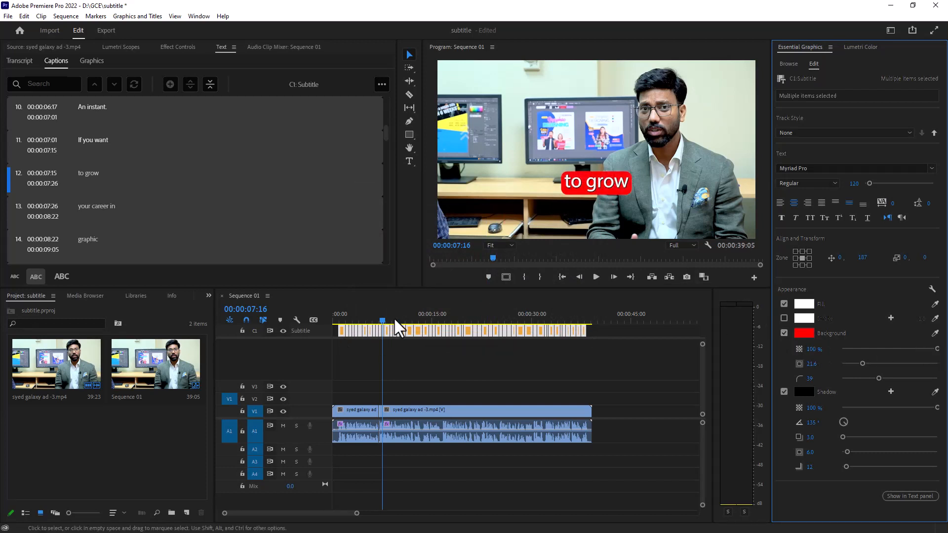
- Change the background of only the "designing AR" caption to black, 000000
left_click(406, 311)
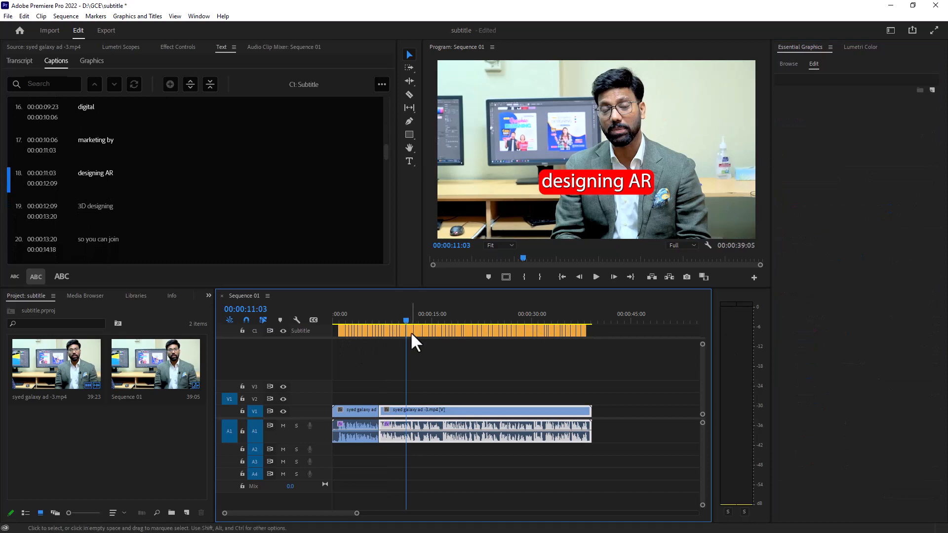
left_click(410, 332)
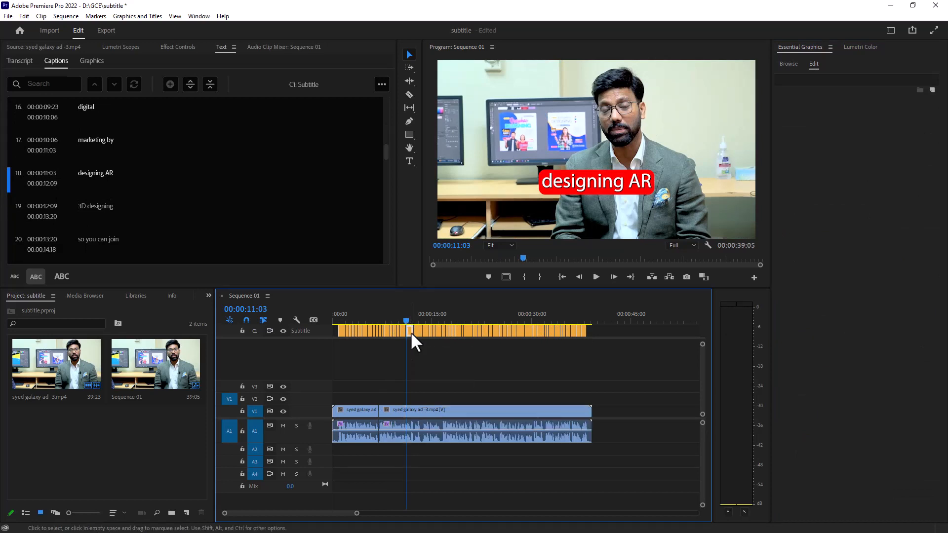
left_click(410, 318)
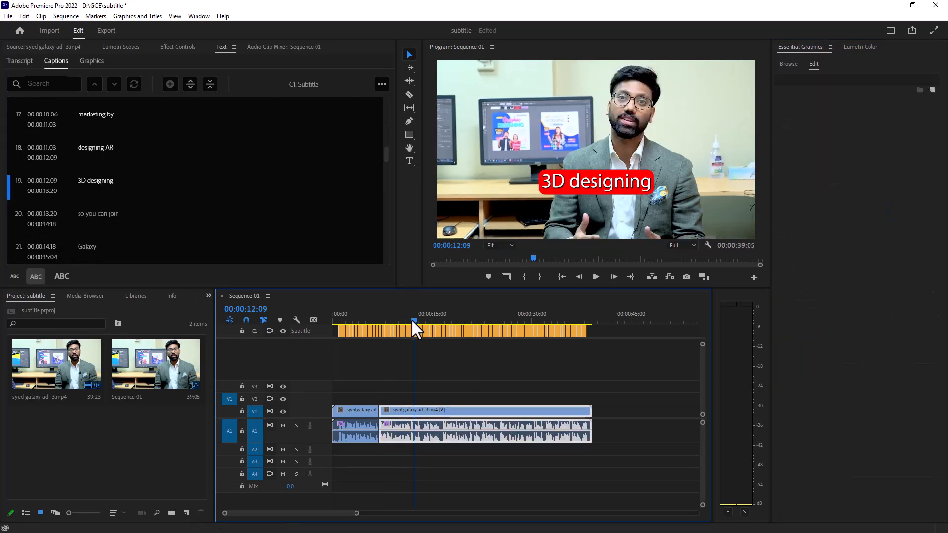
left_click(409, 330)
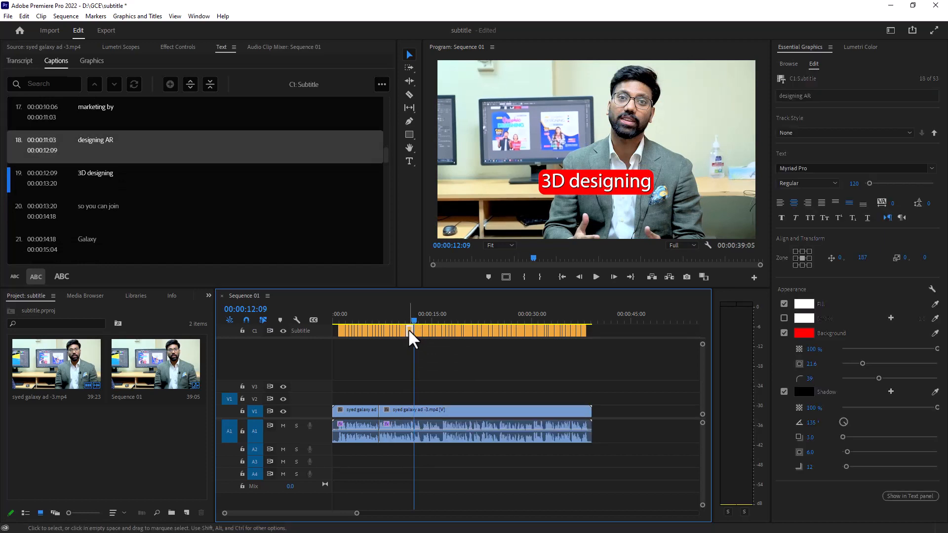
left_click(802, 332)
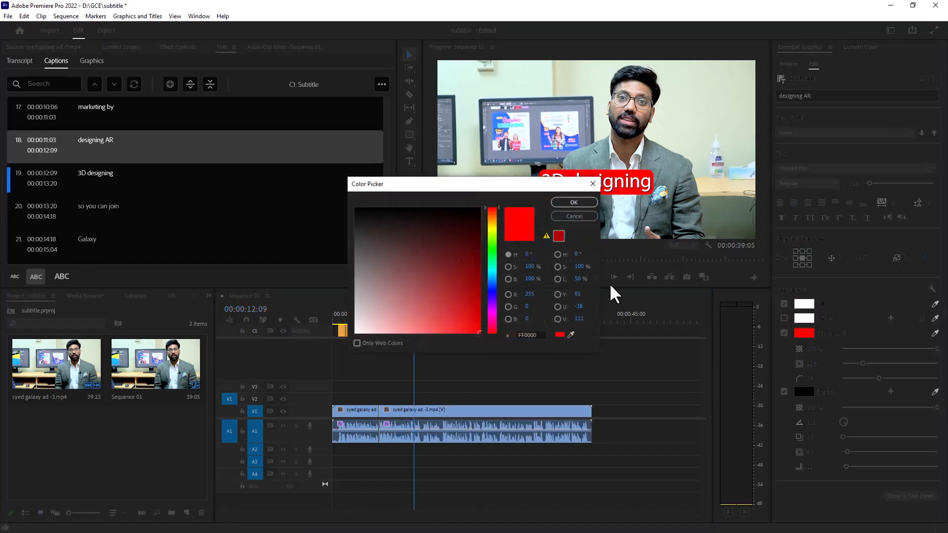
left_click_drag(430, 267, 380, 200)
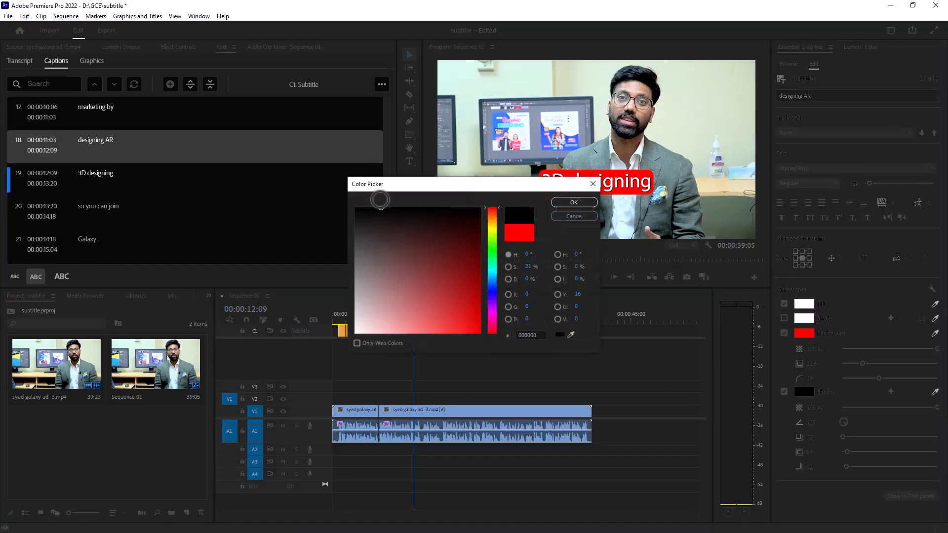
left_click(581, 203)
- Play the sequence from the "marketing by" caption through "3D designing" to check the individual caption backgrounds
left_click(402, 314)
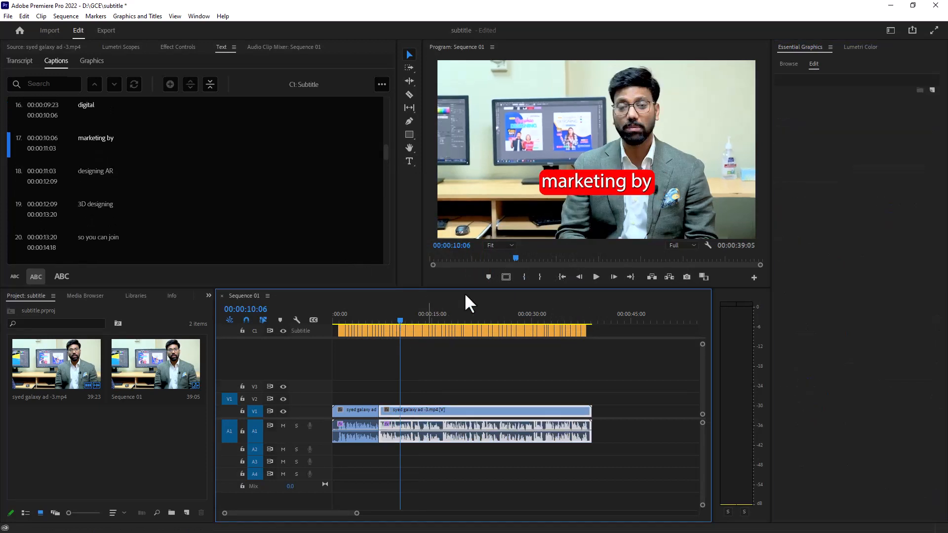
left_click(596, 275)
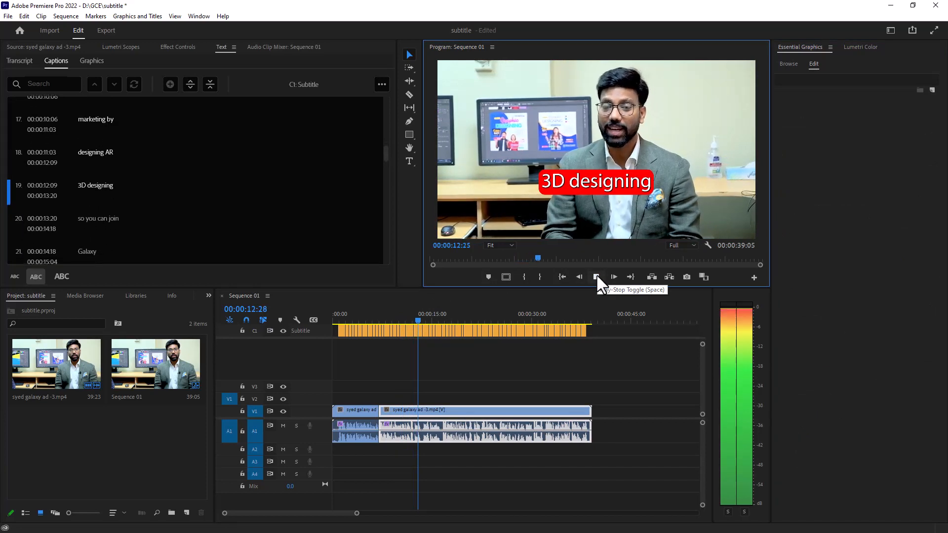
left_click(597, 274)
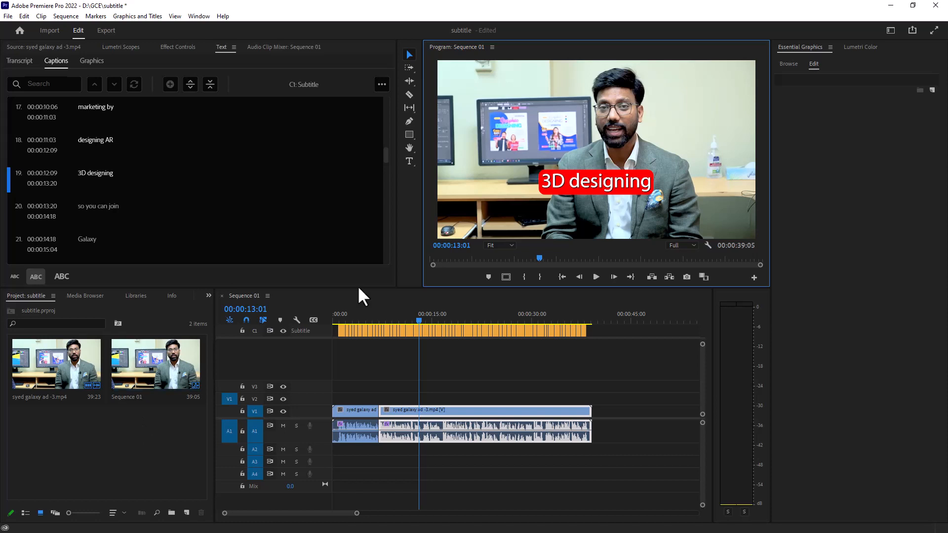
- Select all captions and export them in SubRip Subtitle Format (.srt) as Sequence 01 to the Desktop, without SRT styling
left_click_drag(596, 375, 333, 324)
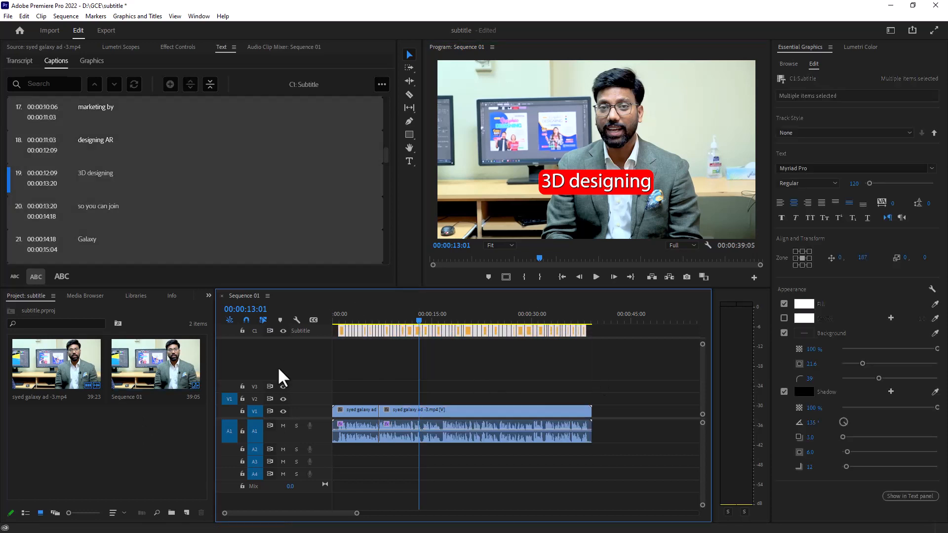
left_click(9, 16)
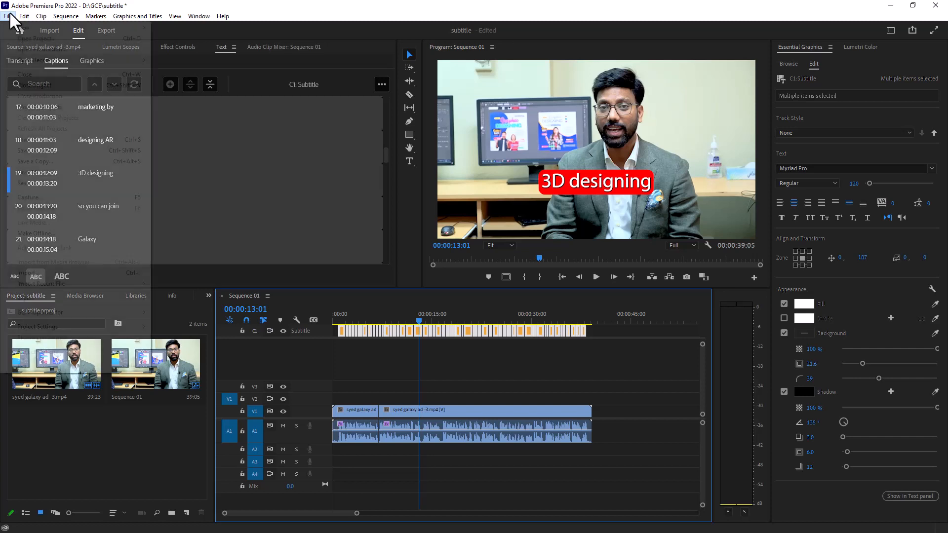
mouse_move(126, 298)
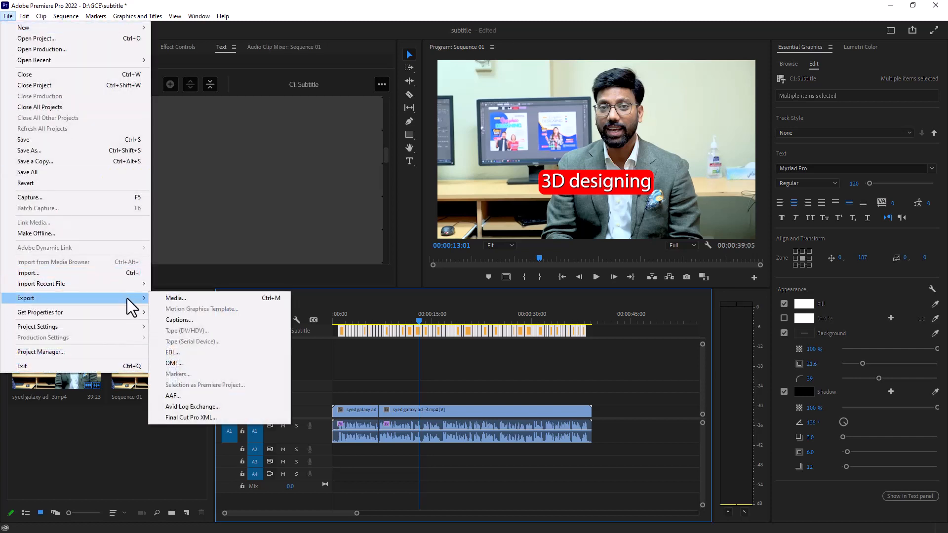
left_click(187, 320)
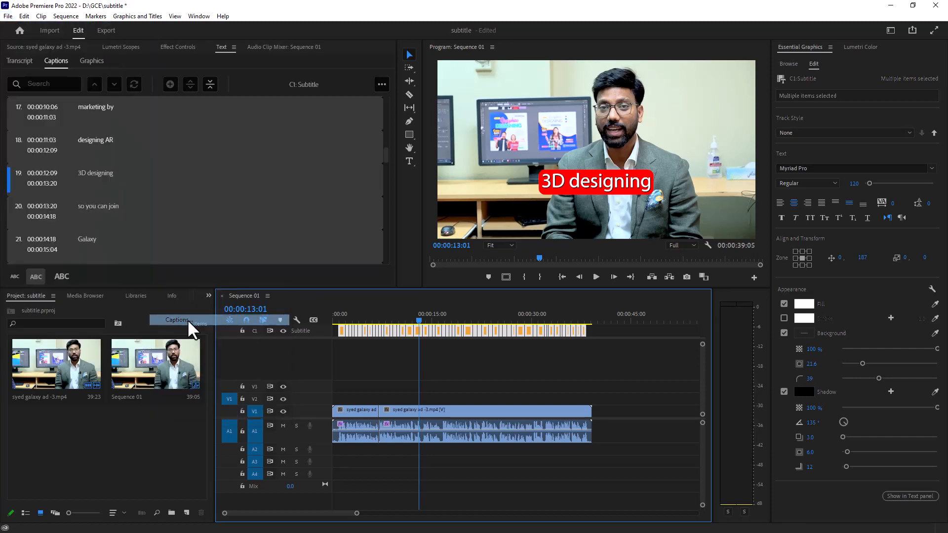
left_click(520, 262)
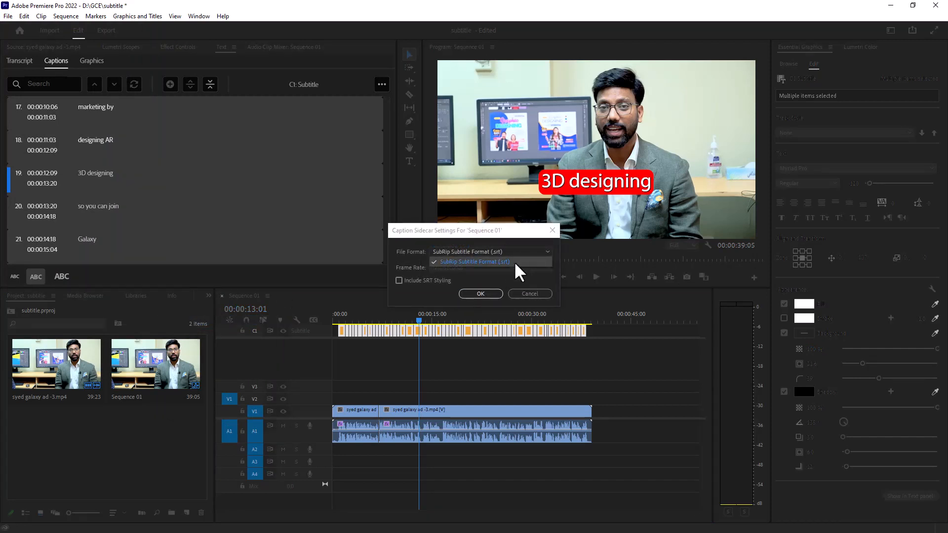
left_click(514, 261)
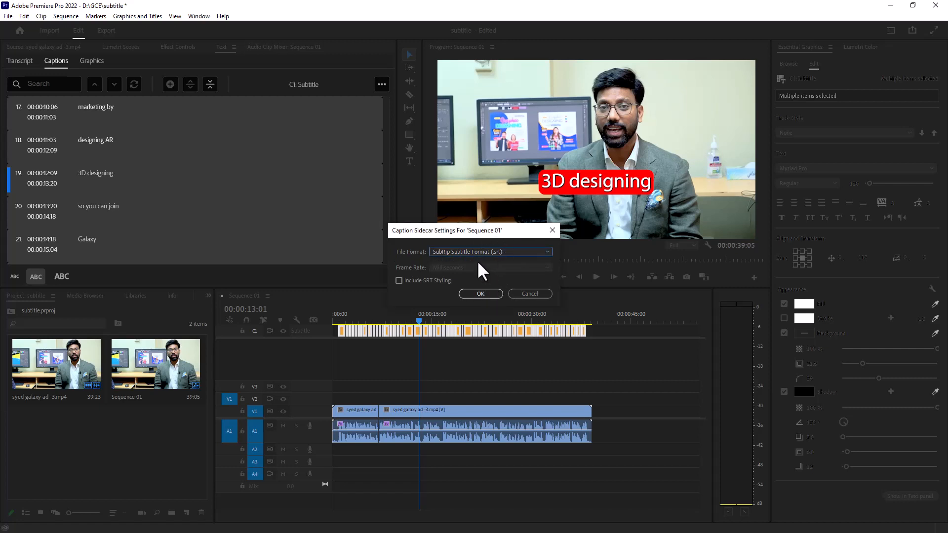
left_click(481, 293)
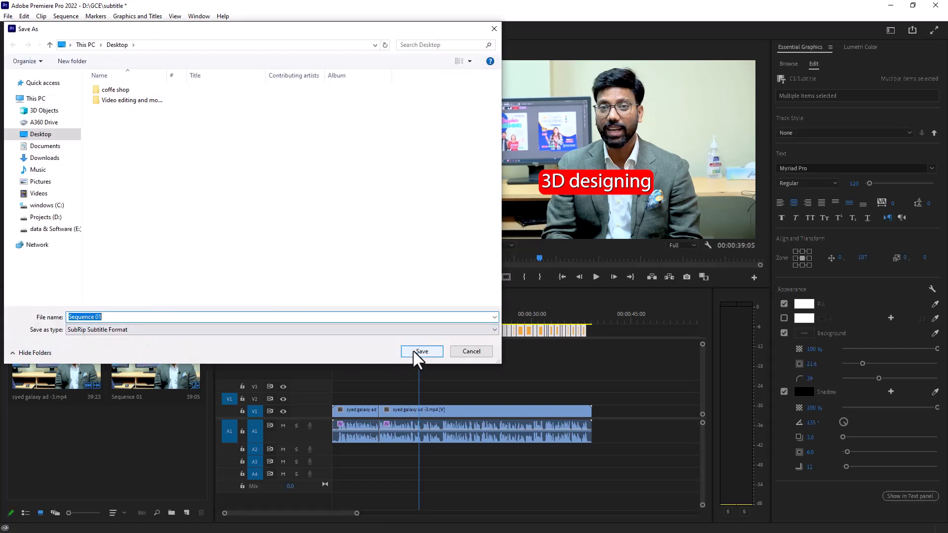
left_click(415, 352)
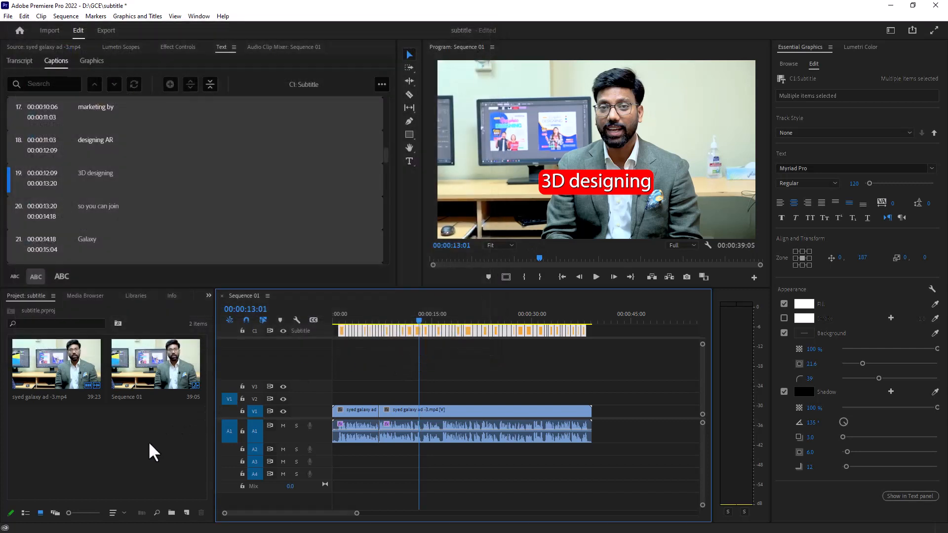
left_click(103, 443)
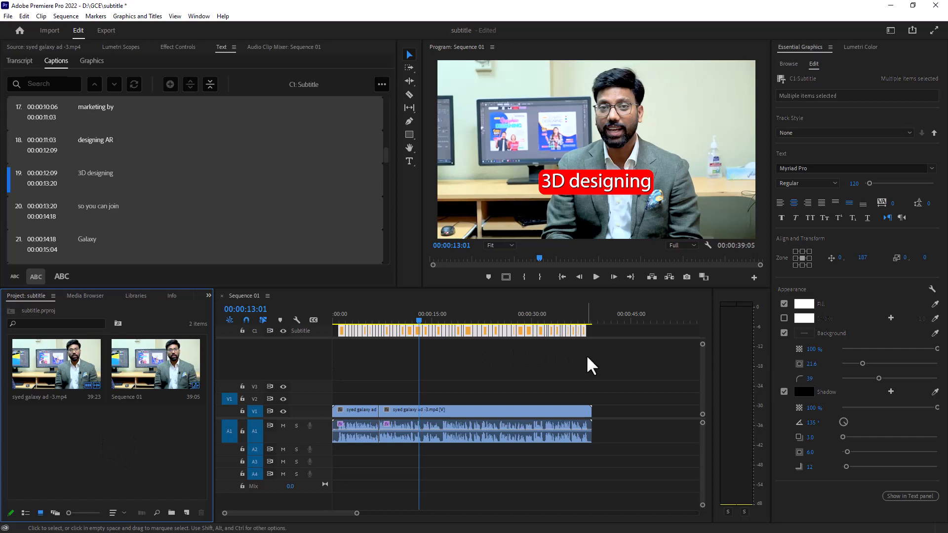
left_click_drag(587, 355, 326, 316)
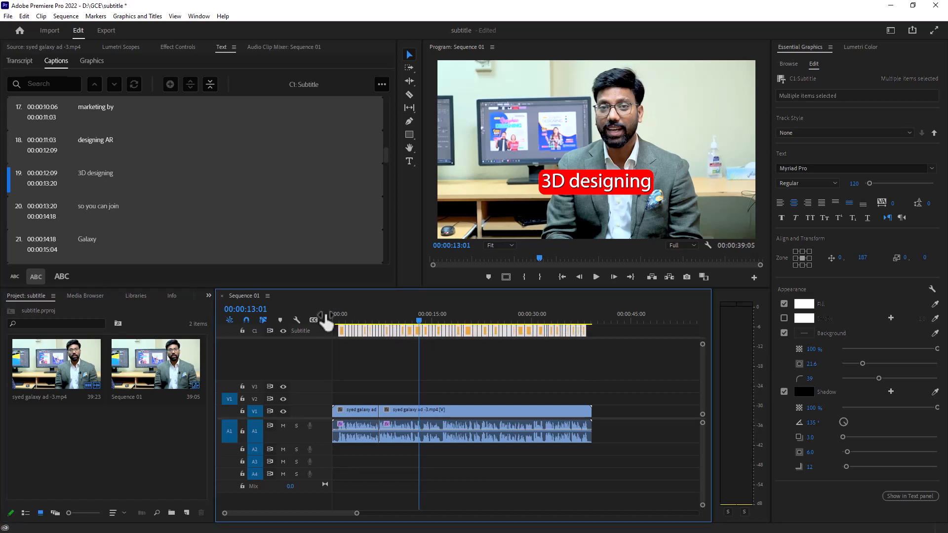
left_click(135, 439)
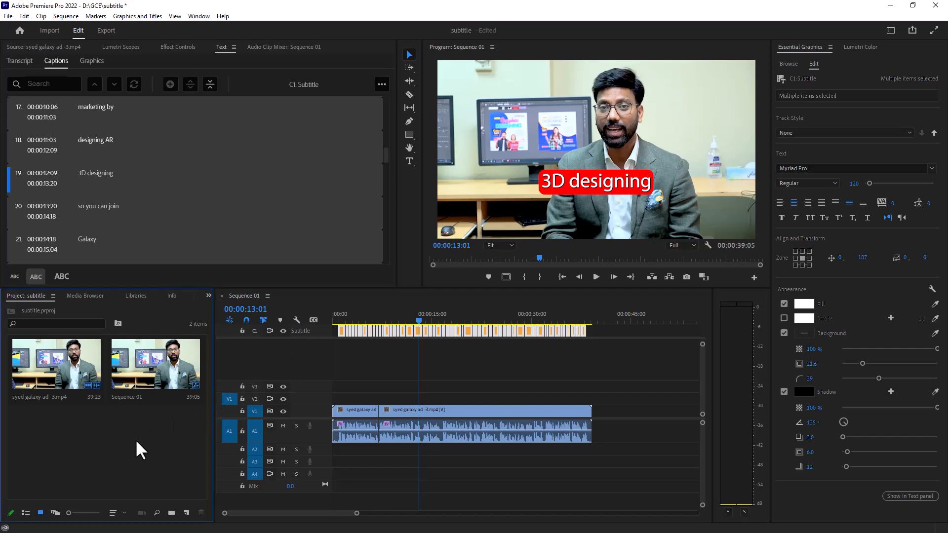
mouse_move(372, 315)
left_mouse_down()
mouse_move(403, 314)
mouse_move(380, 315)
left_mouse_up()
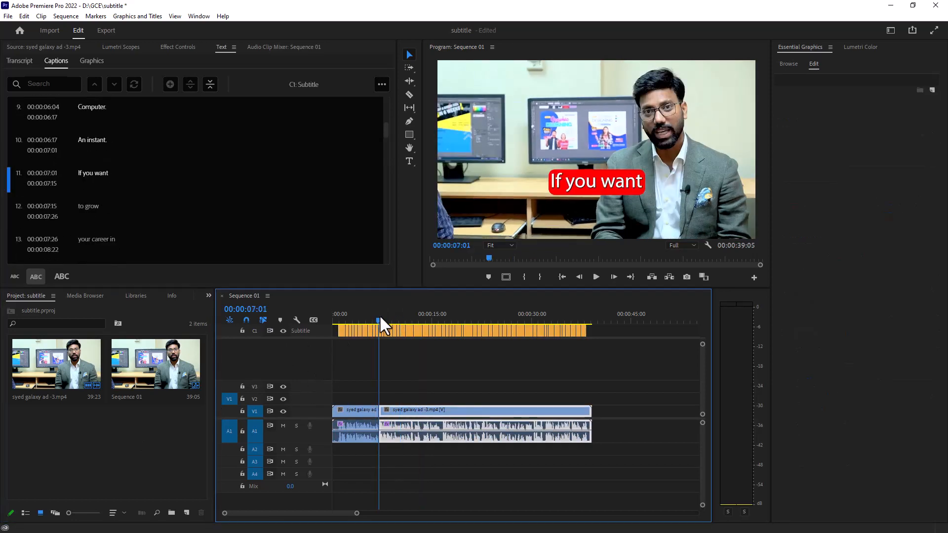